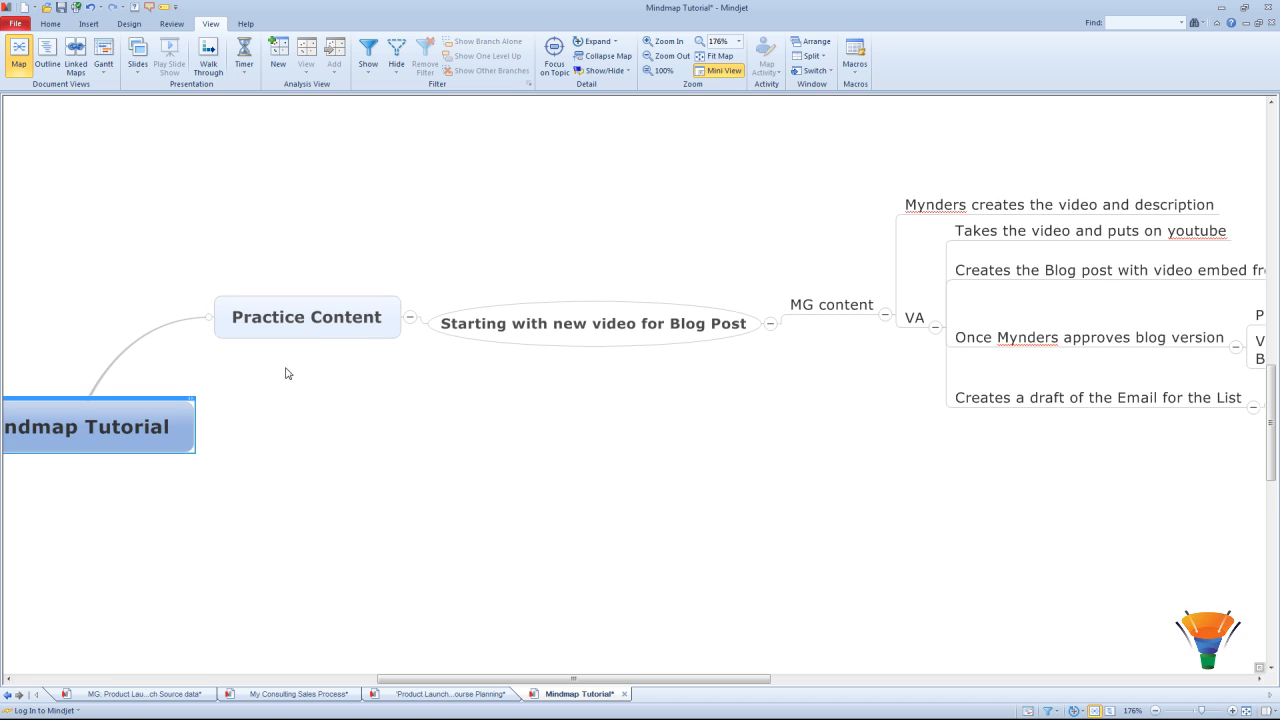
Step: Delete the Practice Content topic, then scroll the map right to view the VA branch
{"action": "left_click", "coordinate": [328, 330]}
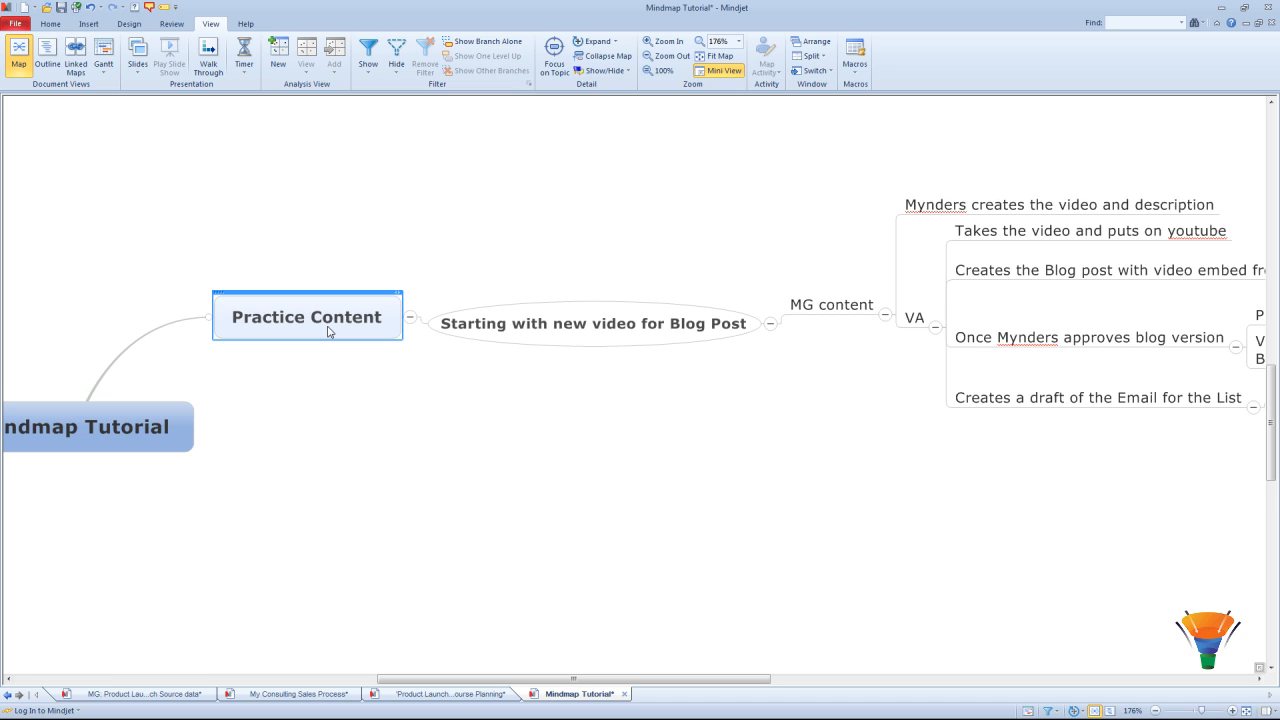
{"action": "right_click", "coordinate": [328, 330]}
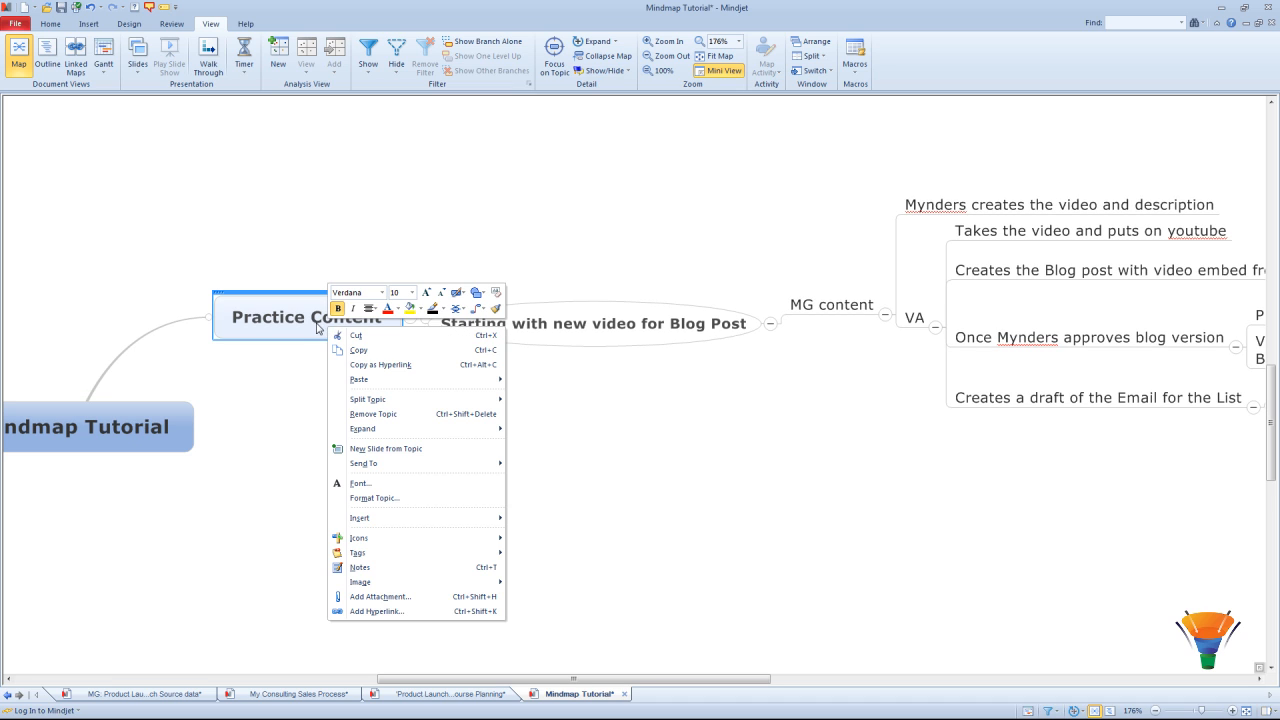
{"action": "left_click", "coordinate": [373, 418]}
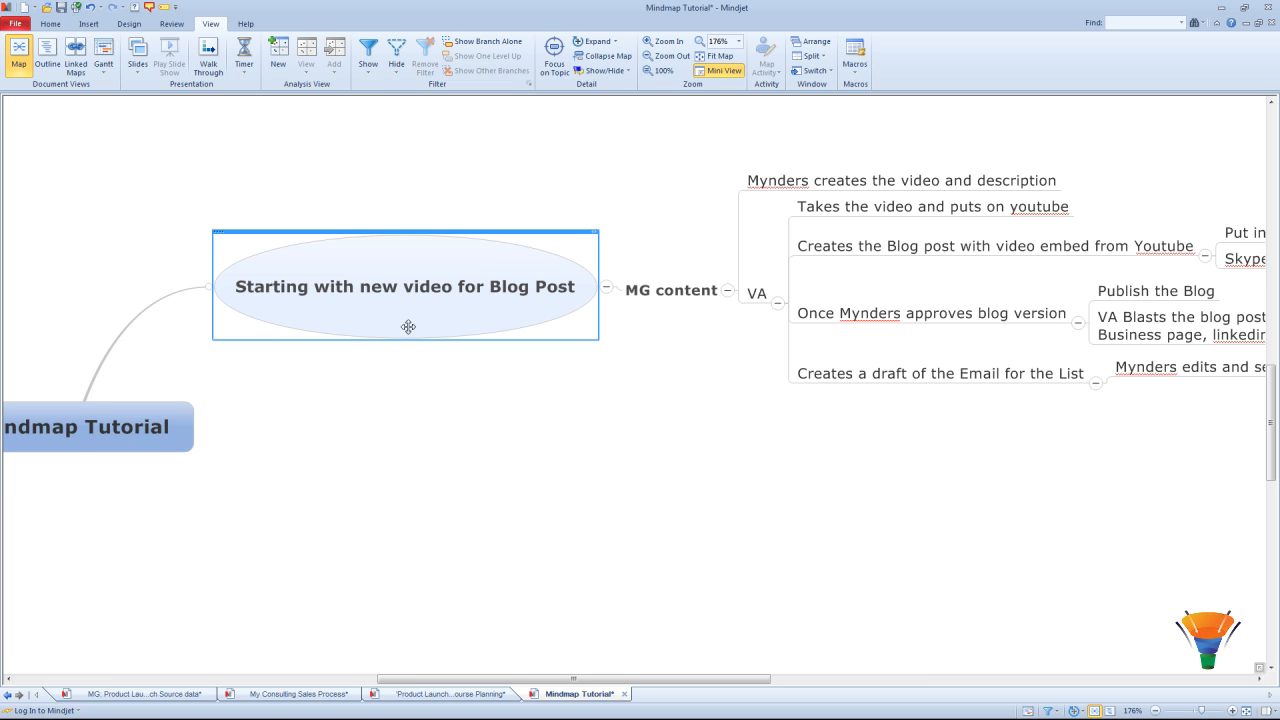
{"action": "left_click", "coordinate": [497, 401]}
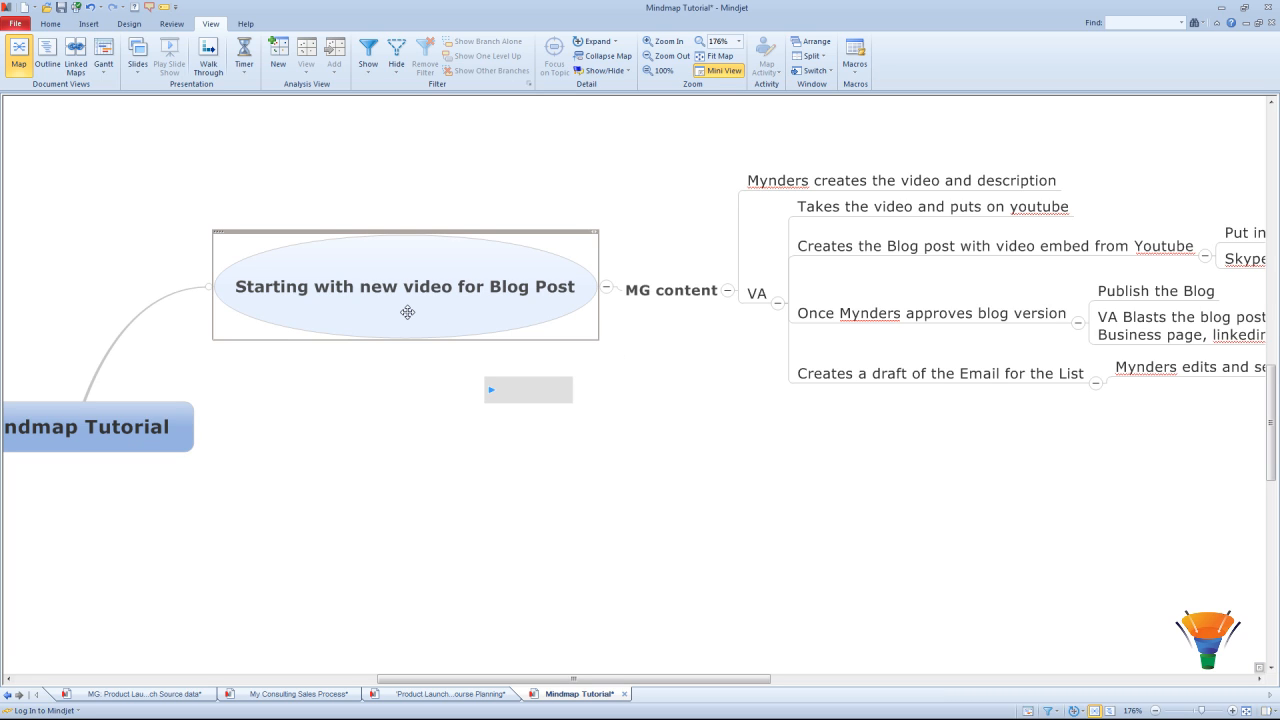
{"action": "left_click_drag", "start_coordinate": [416, 680], "coordinate": [463, 679]}
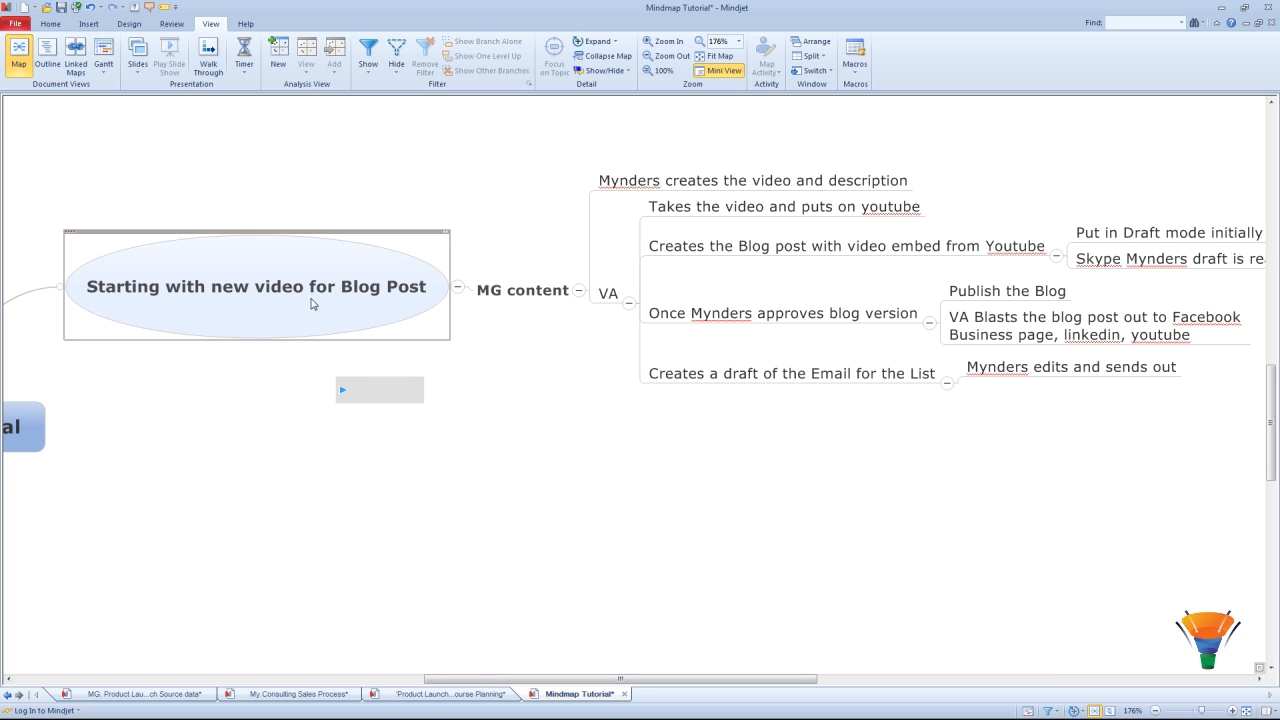
Step: Collapse the blog-post topic, expand it level by level, and select the video-and-description task
{"action": "left_click", "coordinate": [323, 291]}
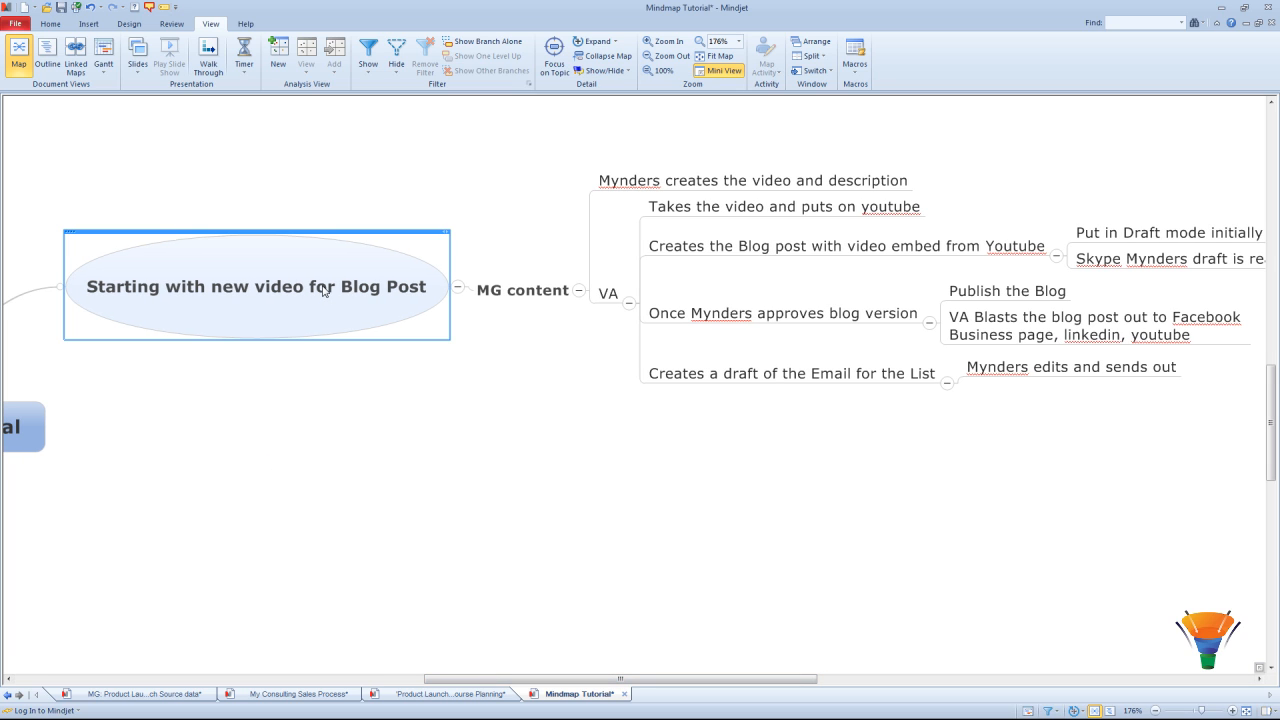
{"action": "left_click", "coordinate": [598, 43]}
{"action": "left_click", "coordinate": [598, 43]}
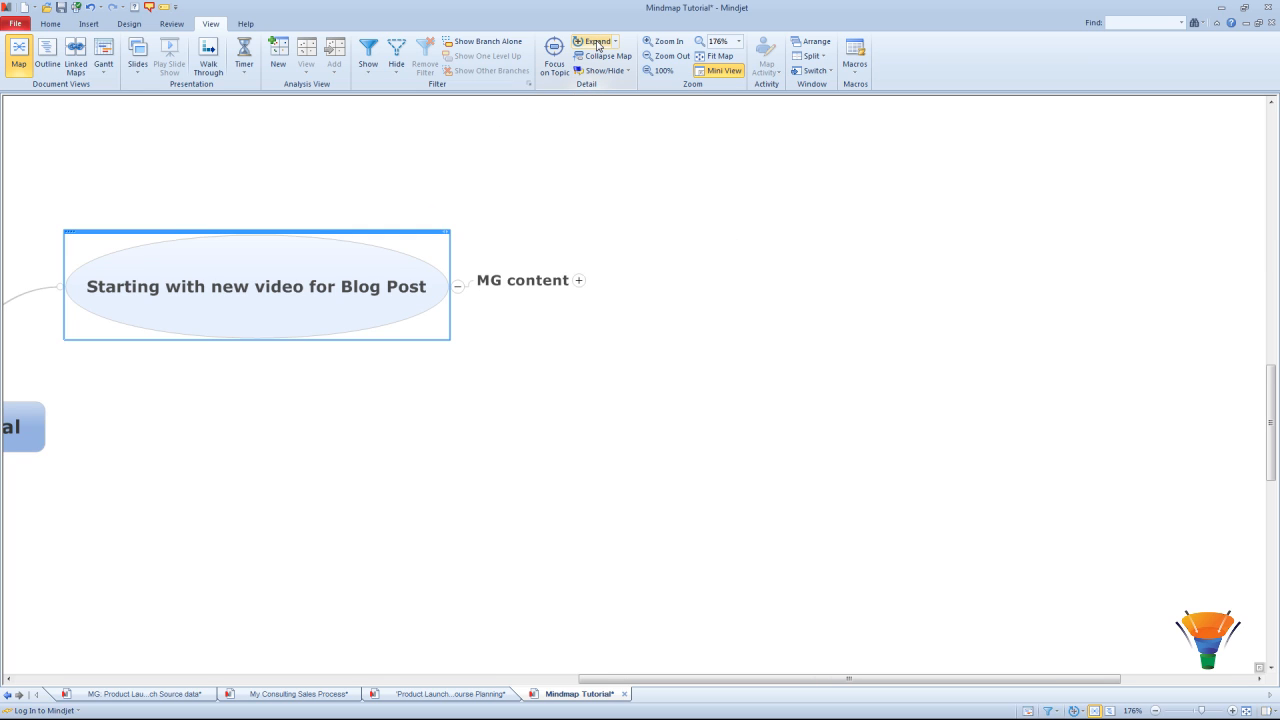
{"action": "left_click", "coordinate": [598, 43]}
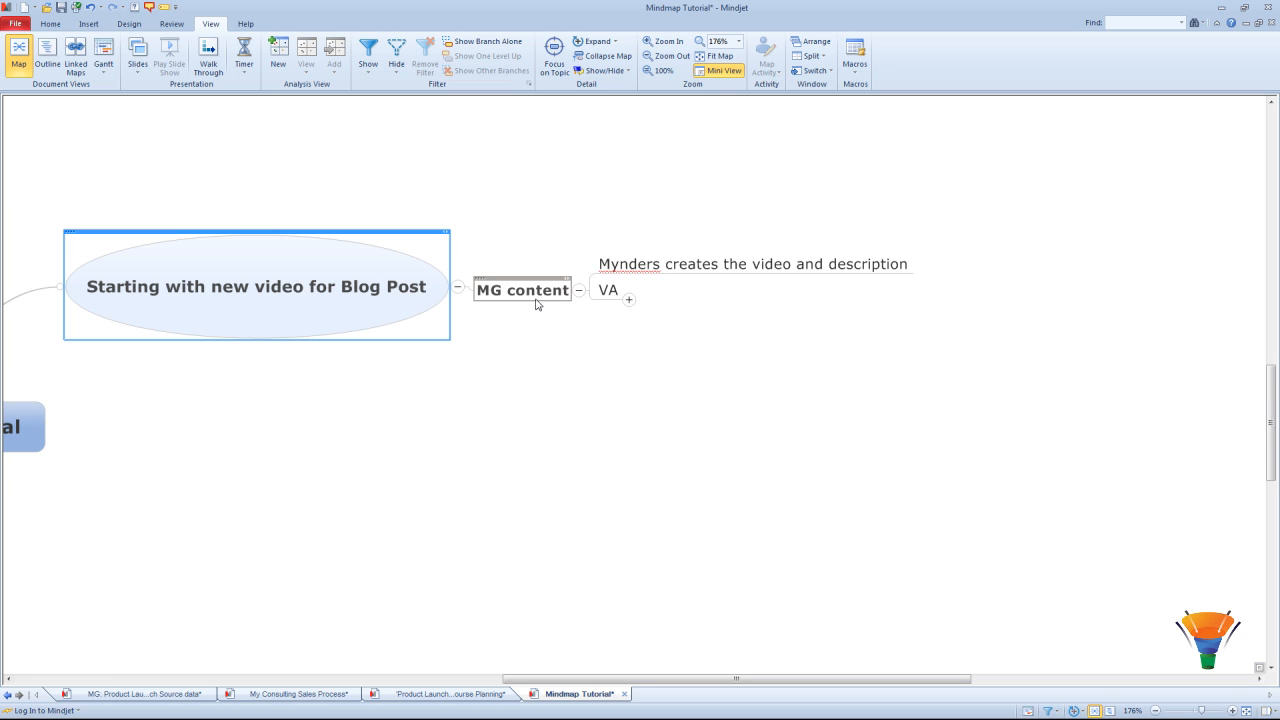
{"action": "left_click", "coordinate": [705, 270]}
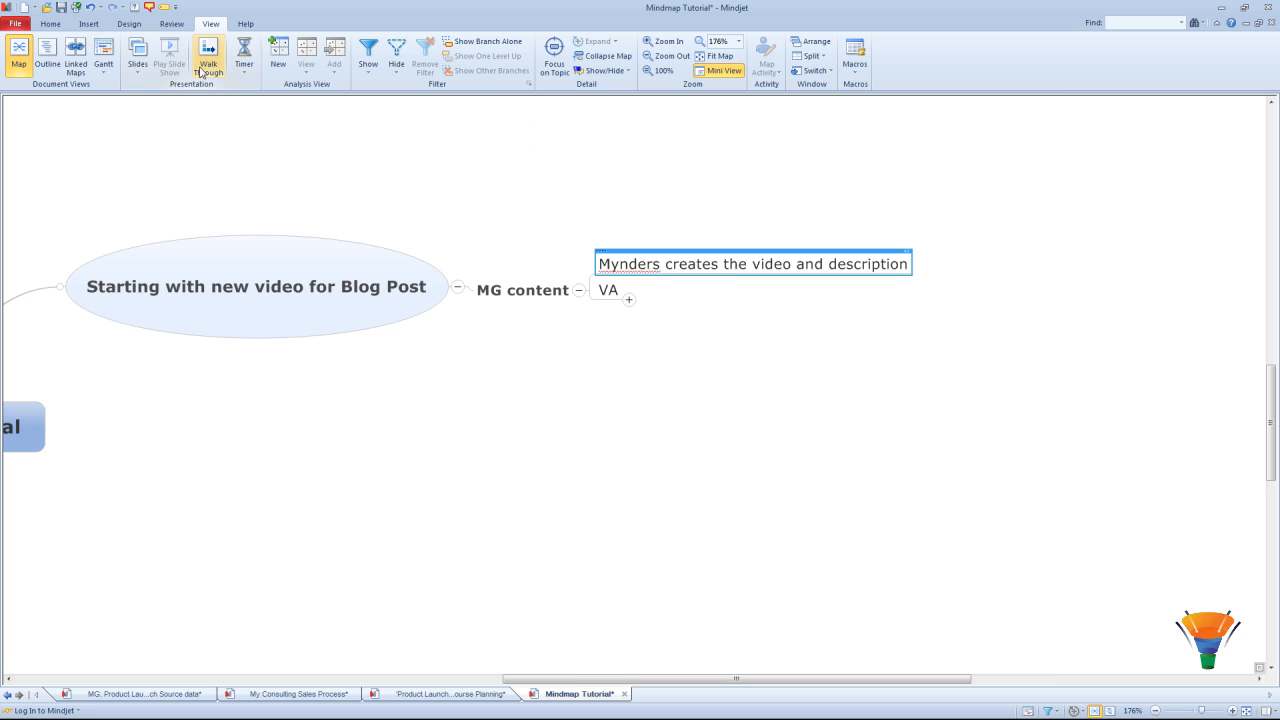
{"action": "left_click", "coordinate": [48, 25]}
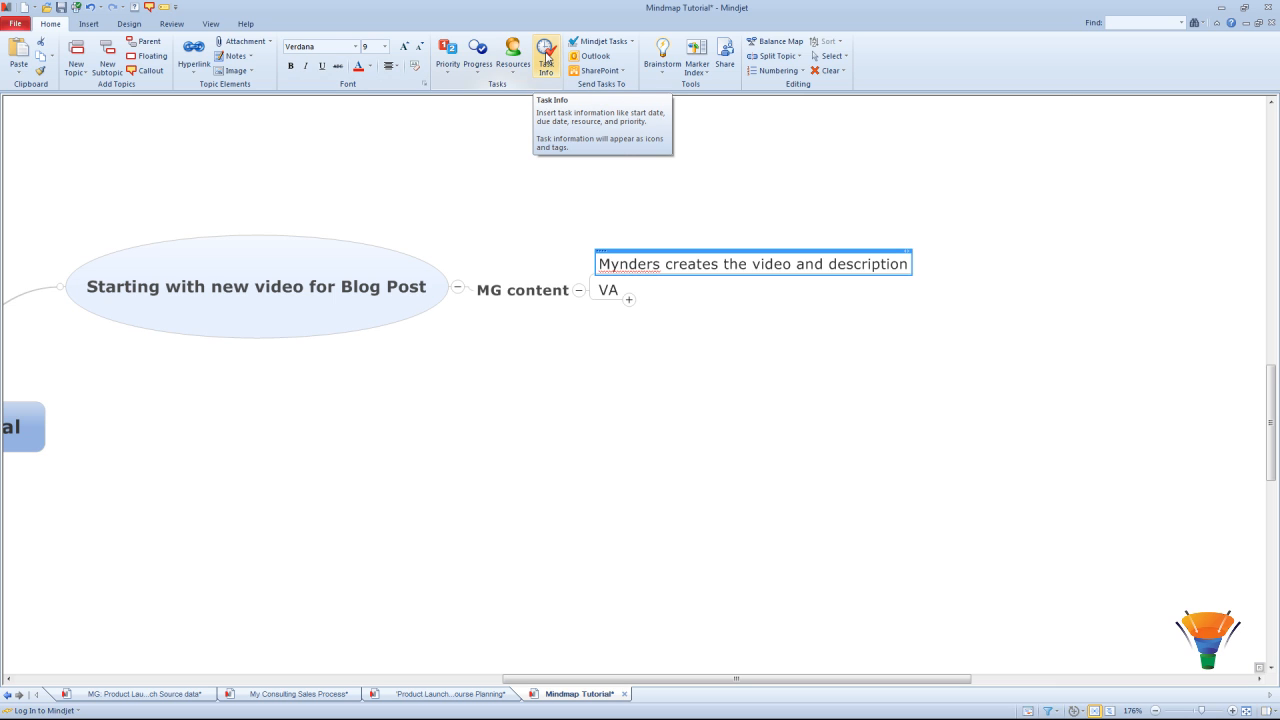
Step: Open Task Info and assign a resource to the video-and-description task
{"action": "left_click", "coordinate": [547, 58]}
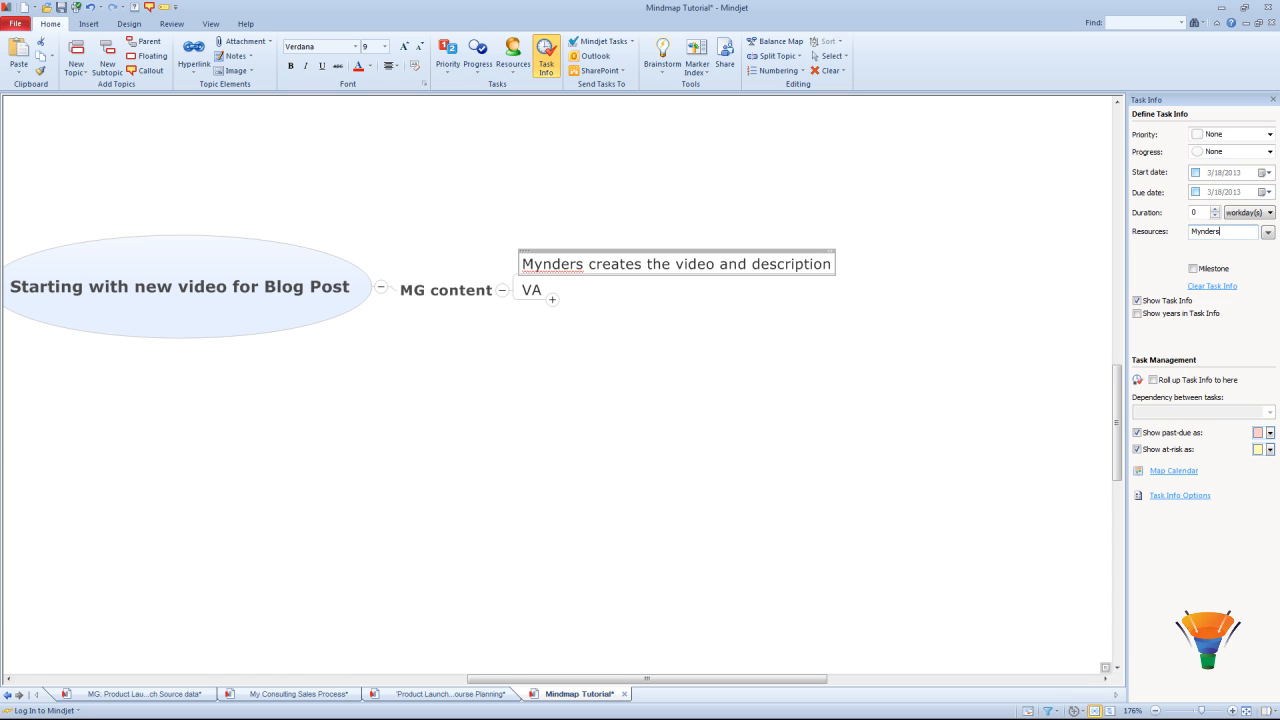
{"action": "left_click", "coordinate": [984, 394]}
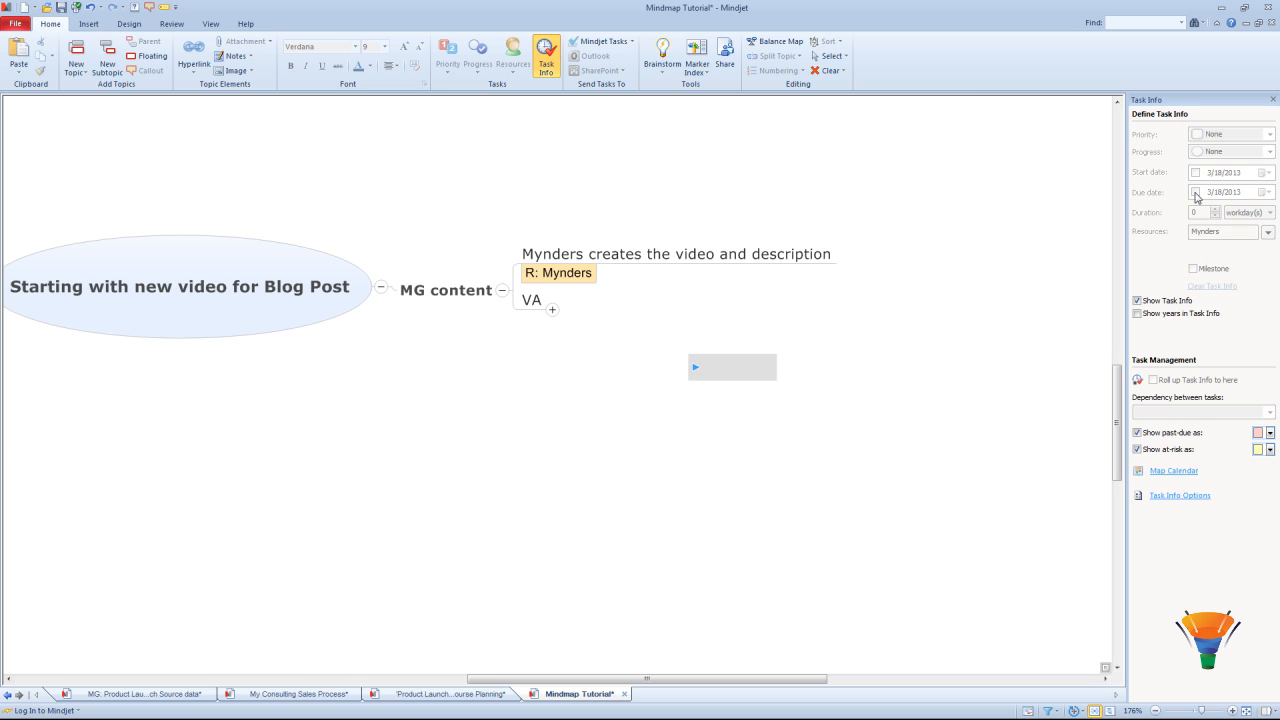
{"action": "left_click", "coordinate": [612, 258]}
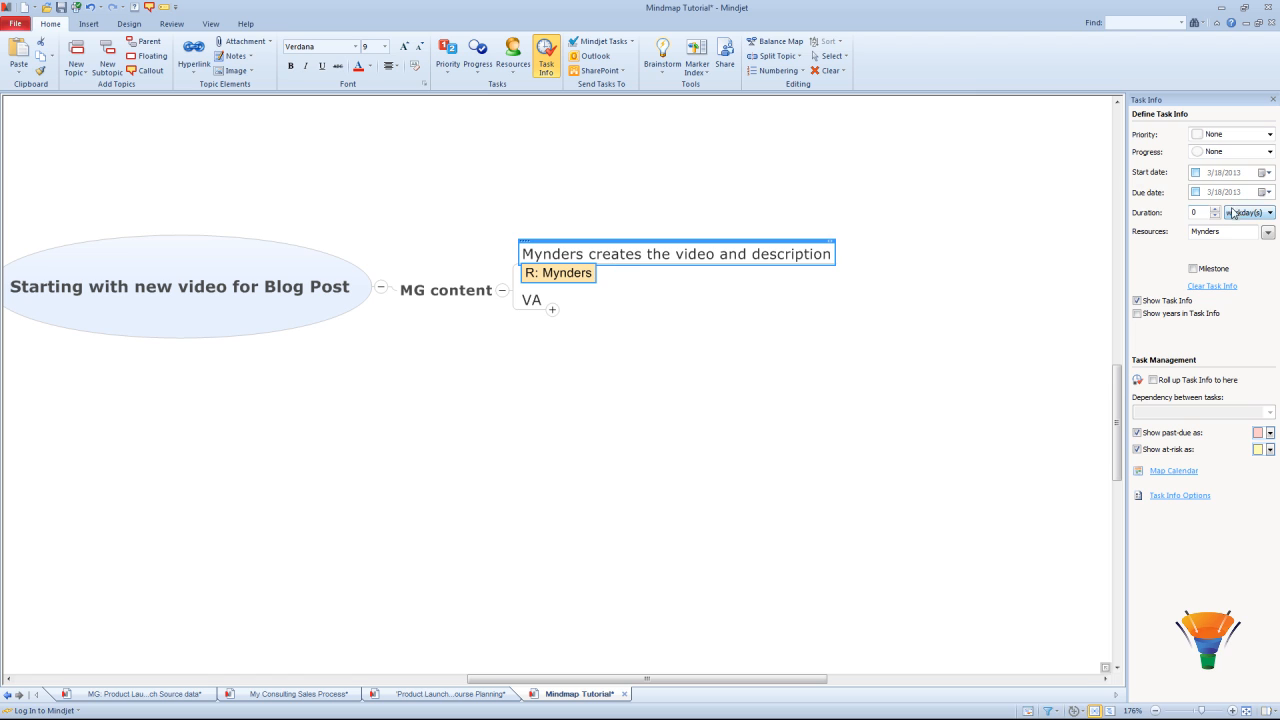
Step: Set the task's start date to January 2, 2013 and due date to January 4, 2013
{"action": "left_click", "coordinate": [1264, 193]}
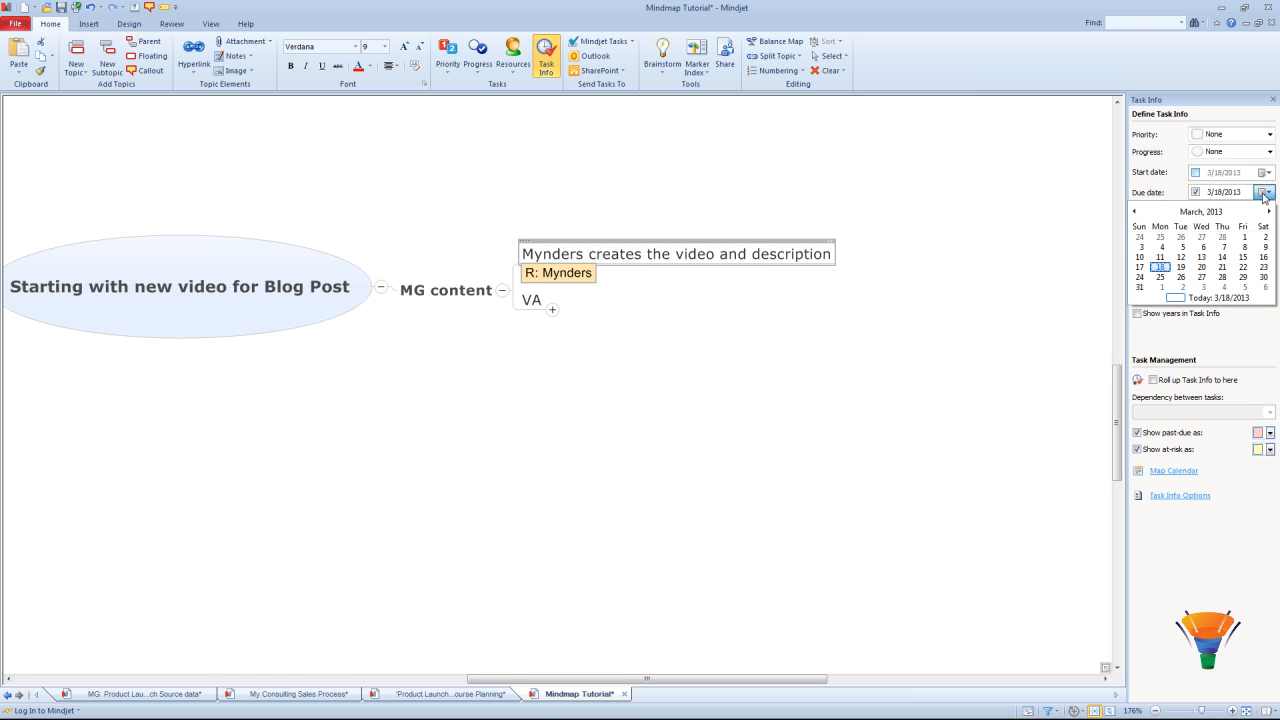
{"action": "left_click", "coordinate": [1135, 212]}
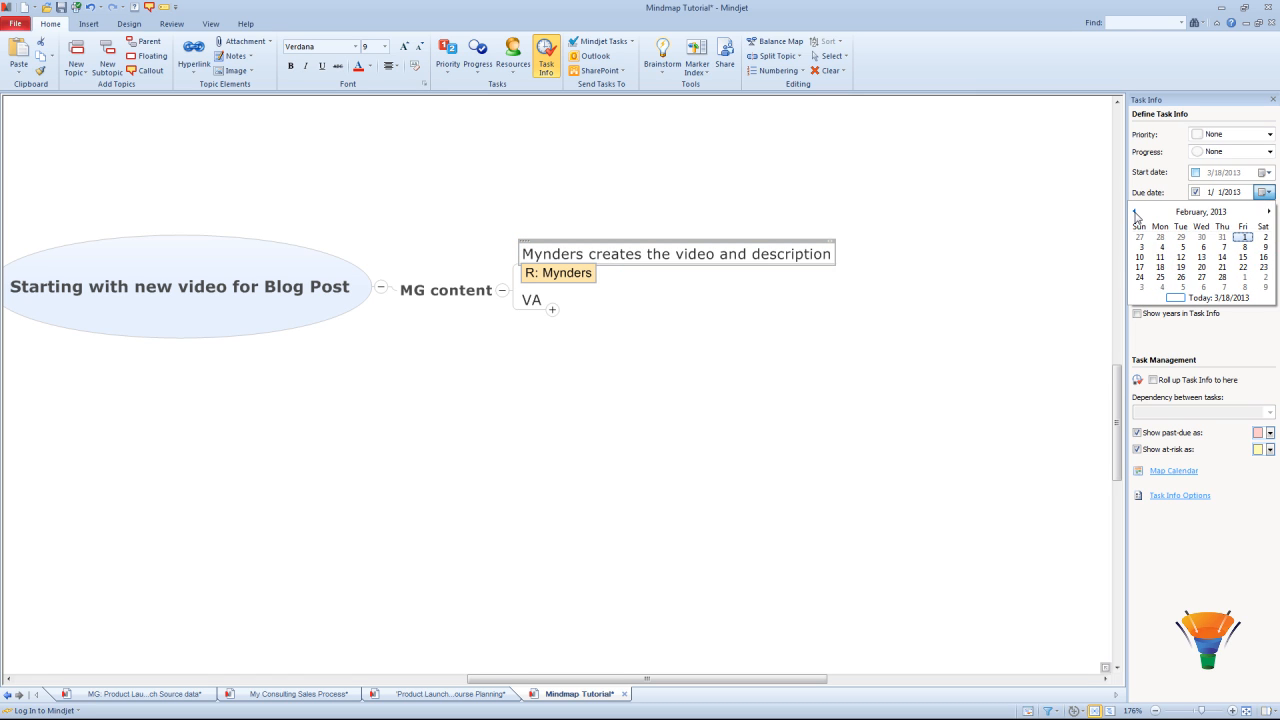
{"action": "left_click", "coordinate": [1135, 212]}
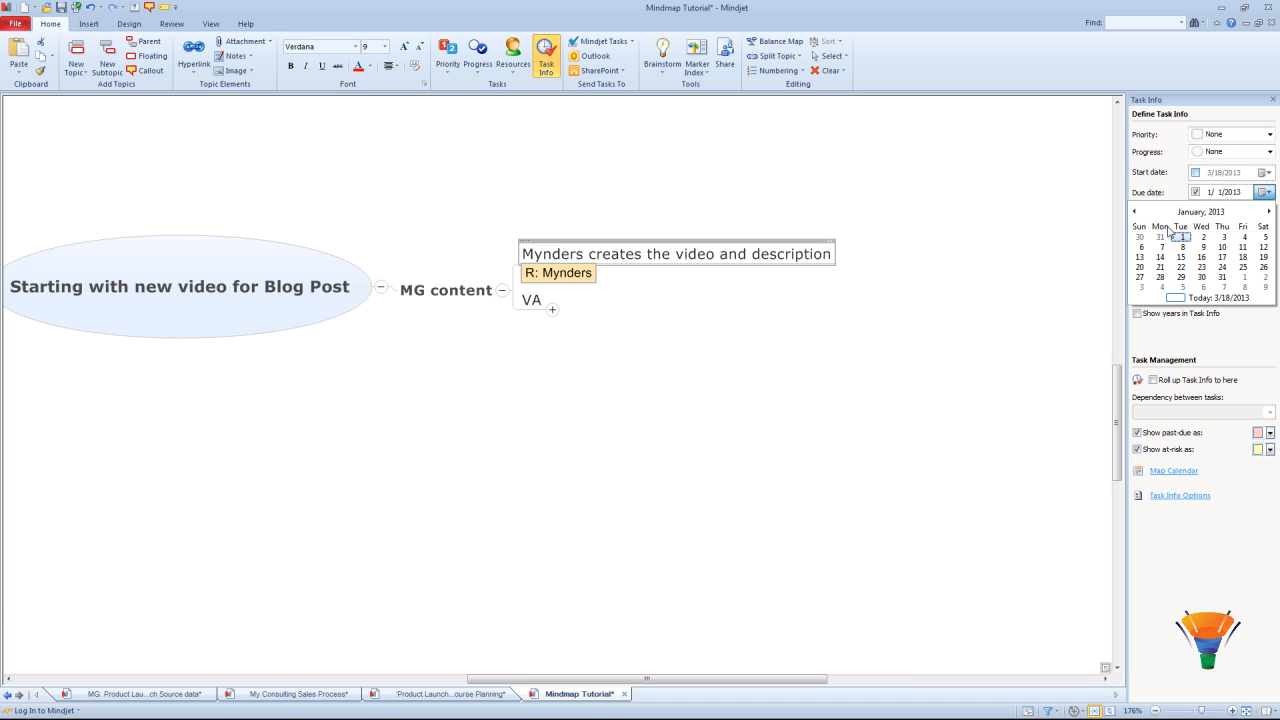
{"action": "left_click", "coordinate": [1244, 238]}
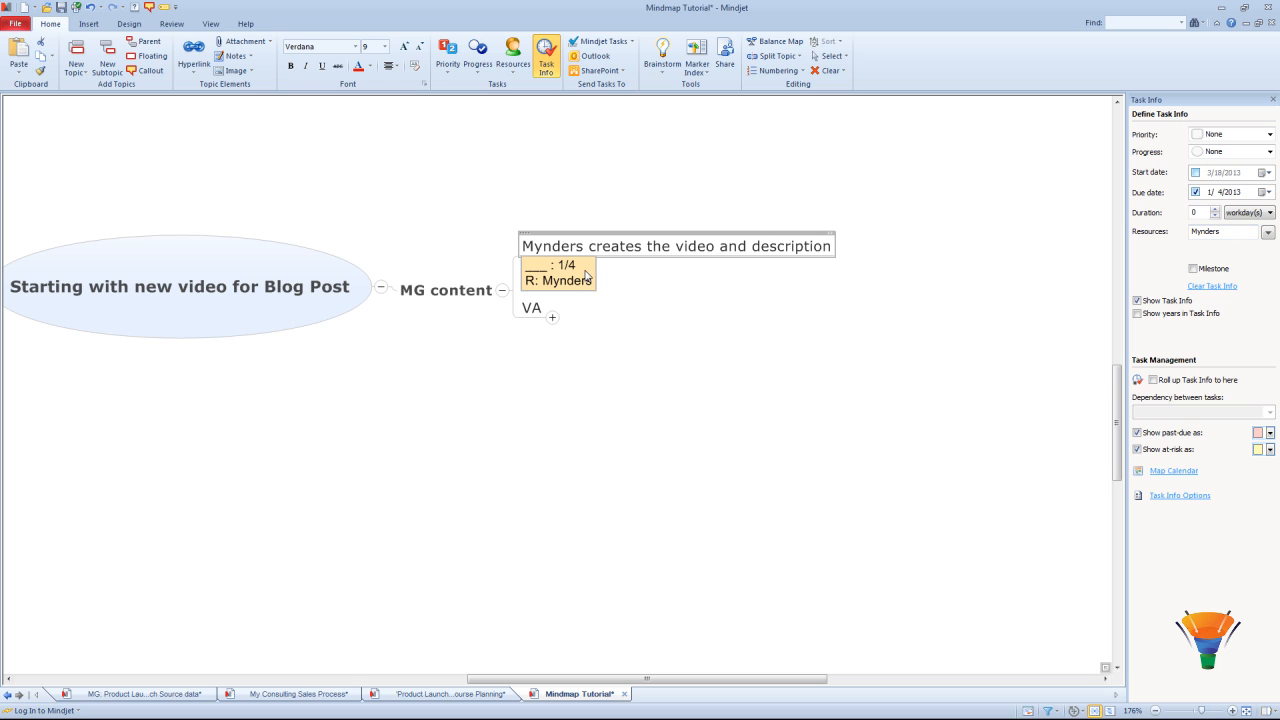
{"action": "left_click", "coordinate": [1196, 175]}
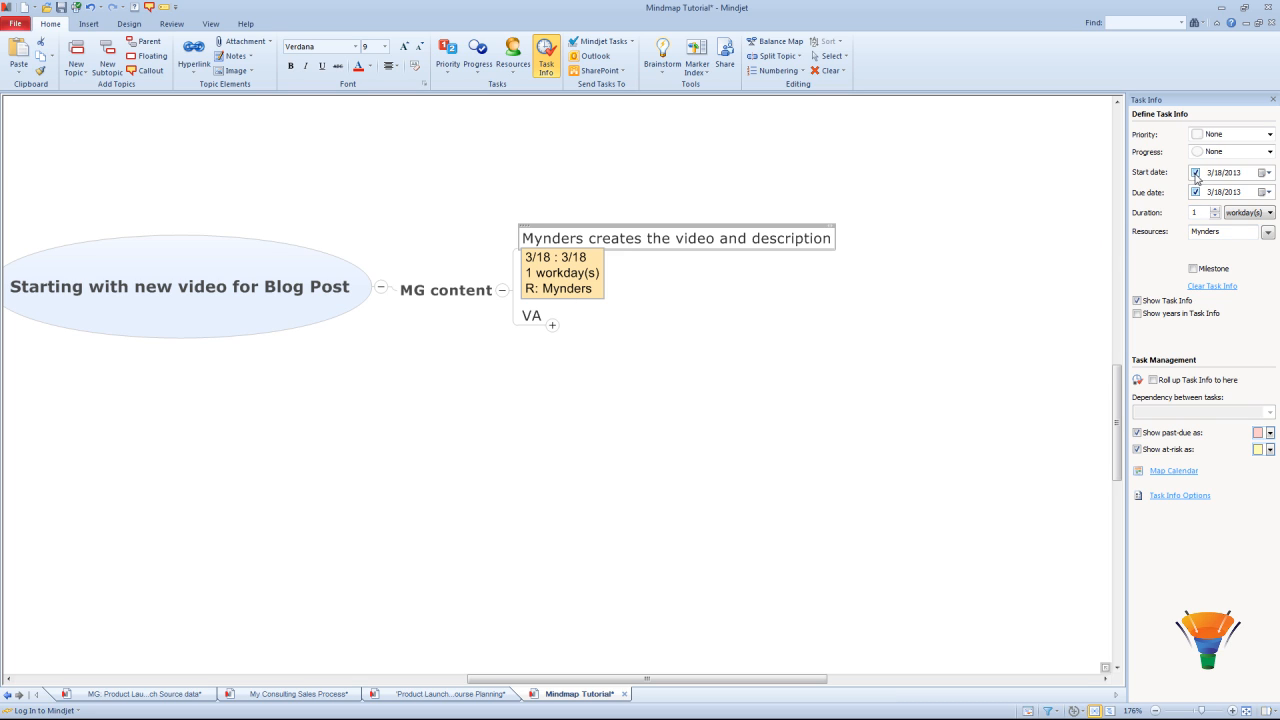
{"action": "left_click", "coordinate": [1264, 173]}
{"action": "left_click", "coordinate": [1134, 193]}
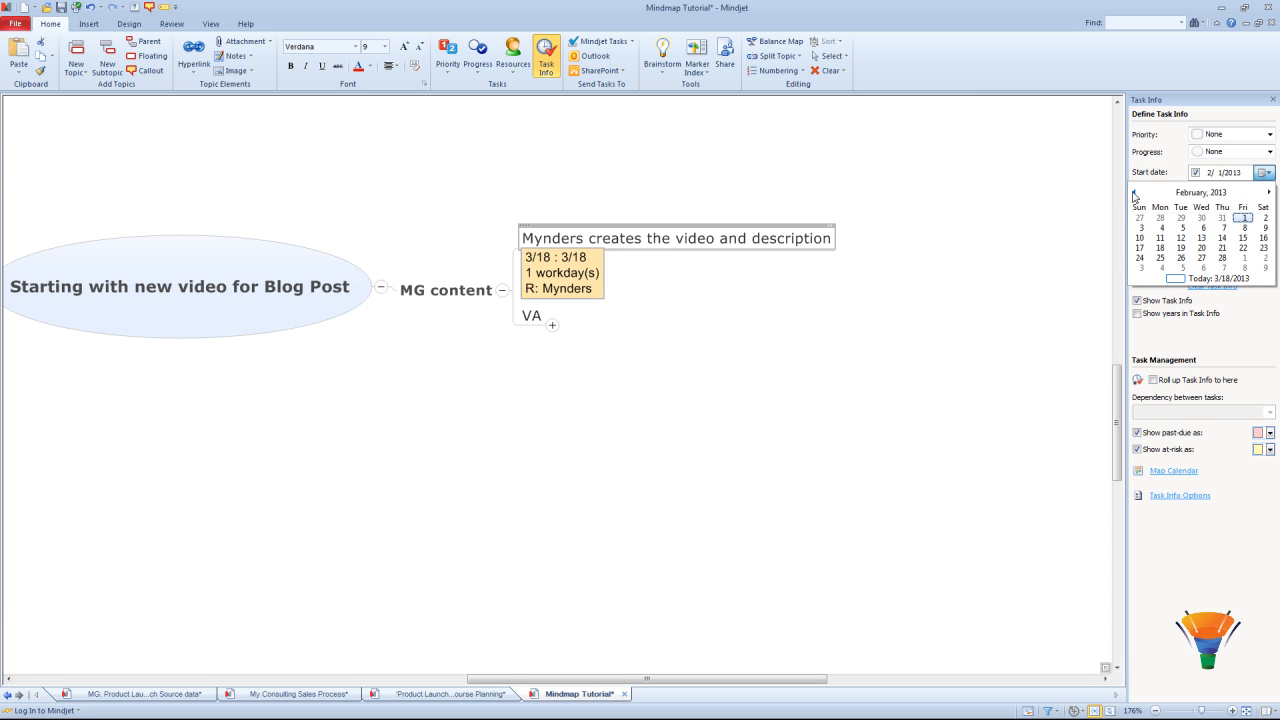
{"action": "left_click", "coordinate": [1134, 193]}
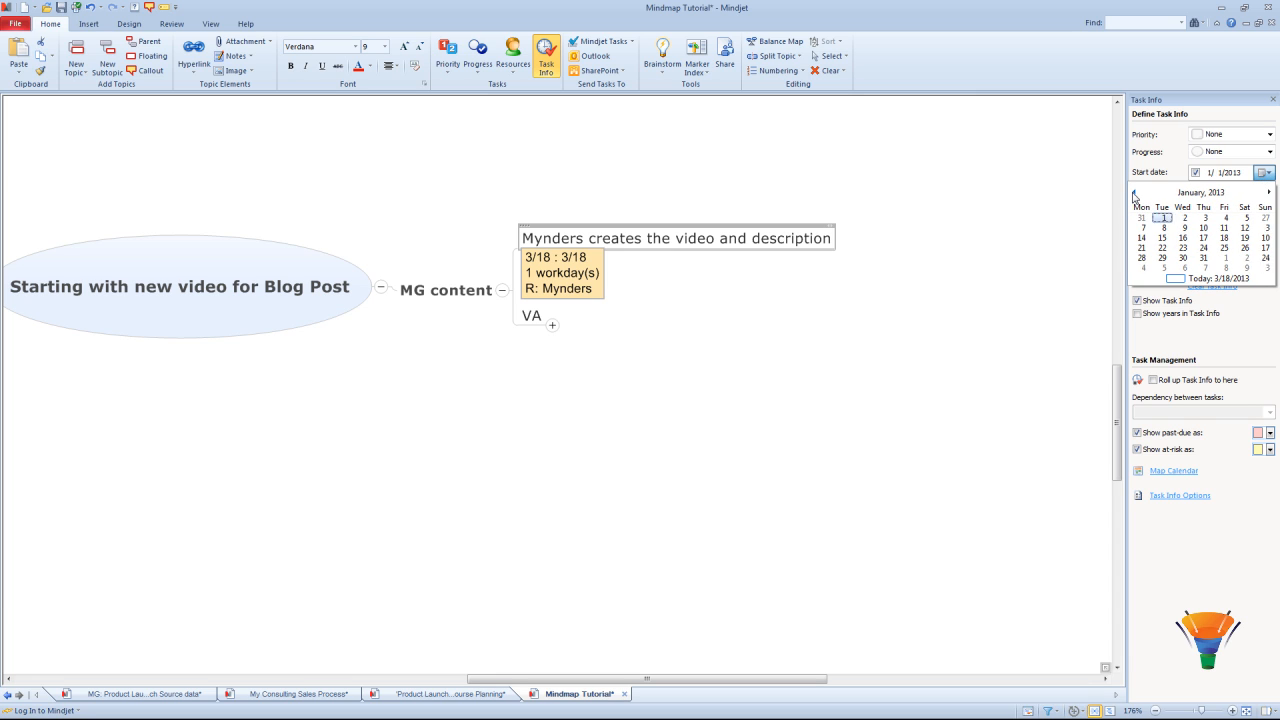
{"action": "left_click", "coordinate": [1203, 218]}
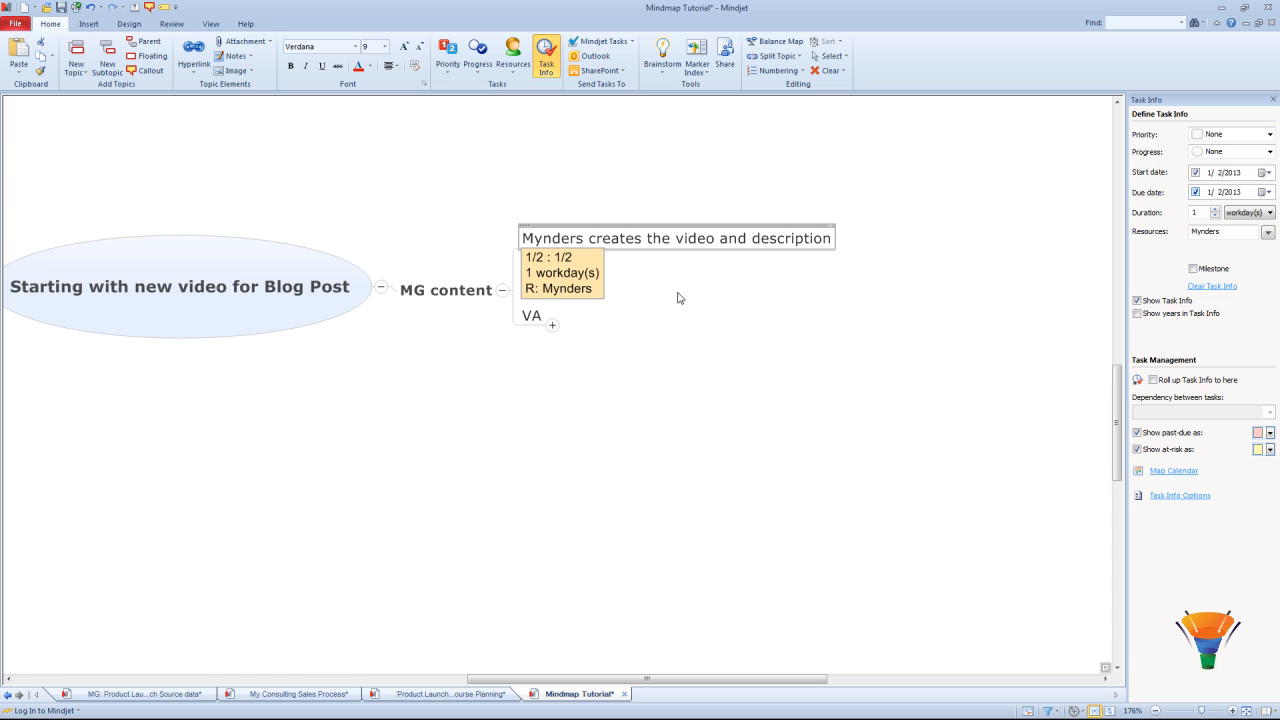
{"action": "left_click", "coordinate": [1266, 193]}
{"action": "left_click", "coordinate": [1243, 237]}
Step: Collapse the central topic, then expand all its subtopic levels and scroll right
{"action": "left_click", "coordinate": [306, 297]}
{"action": "left_click", "coordinate": [210, 23]}
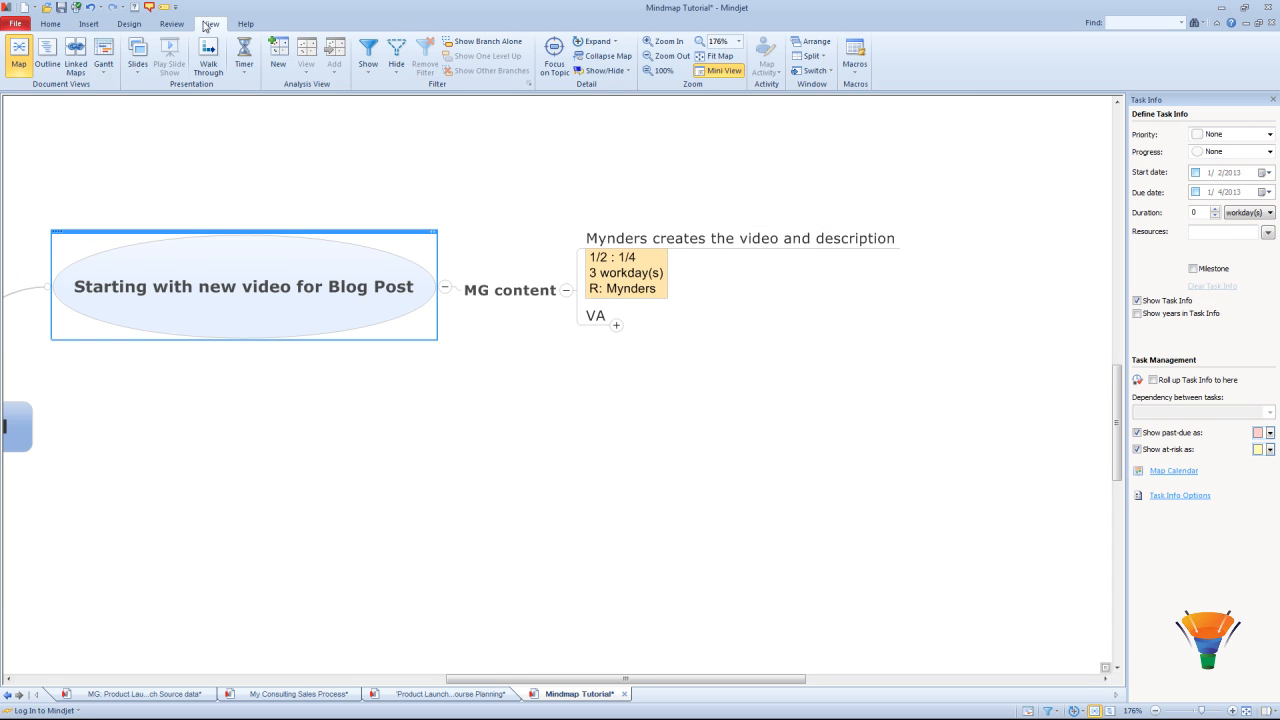
{"action": "left_click", "coordinate": [591, 42]}
{"action": "left_click", "coordinate": [591, 42]}
{"action": "left_click", "coordinate": [591, 42]}
{"action": "left_click", "coordinate": [591, 42]}
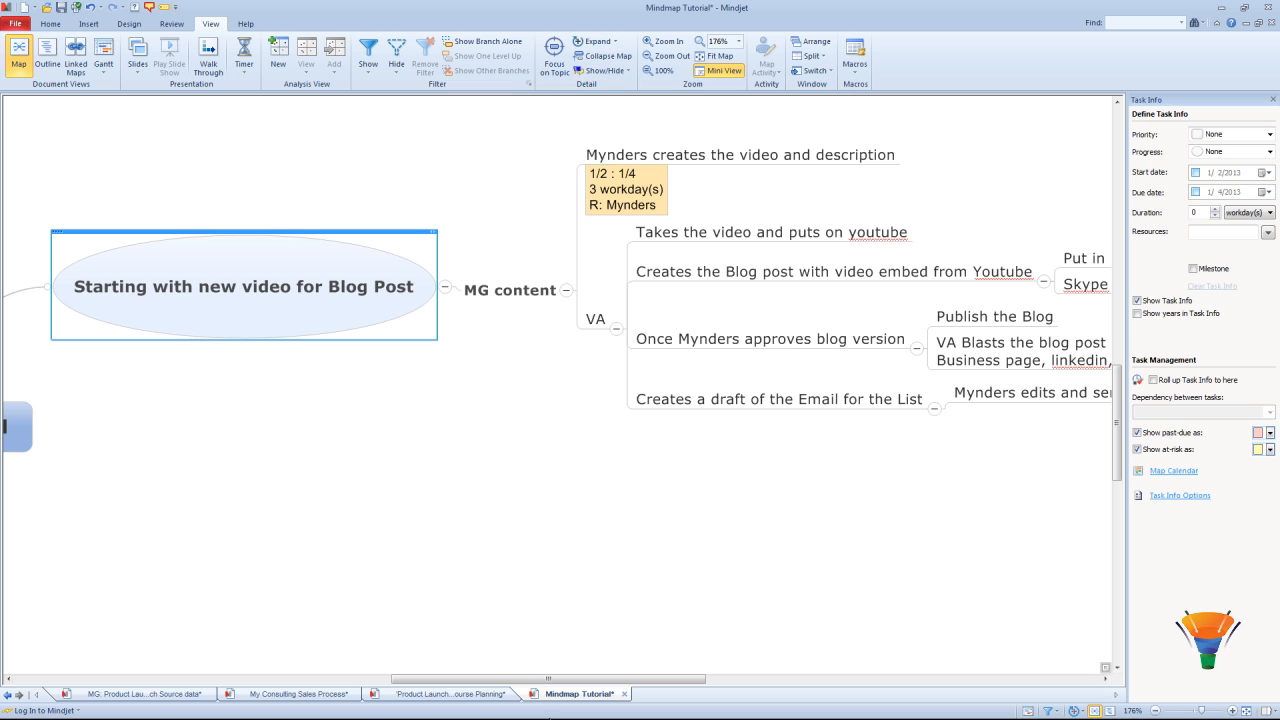
{"action": "left_click_drag", "start_coordinate": [601, 679], "coordinate": [670, 683]}
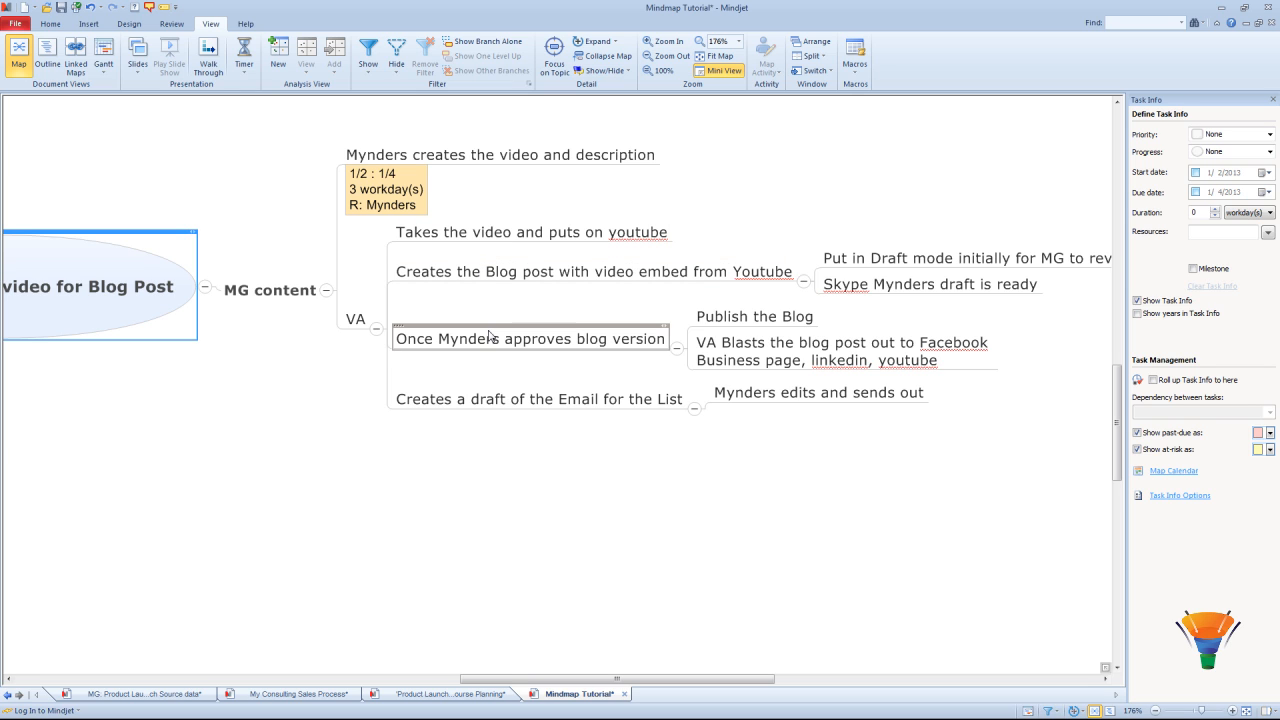
Step: Select the four VA subtopics and enter VA as their resource
{"action": "left_click", "coordinate": [491, 238]}
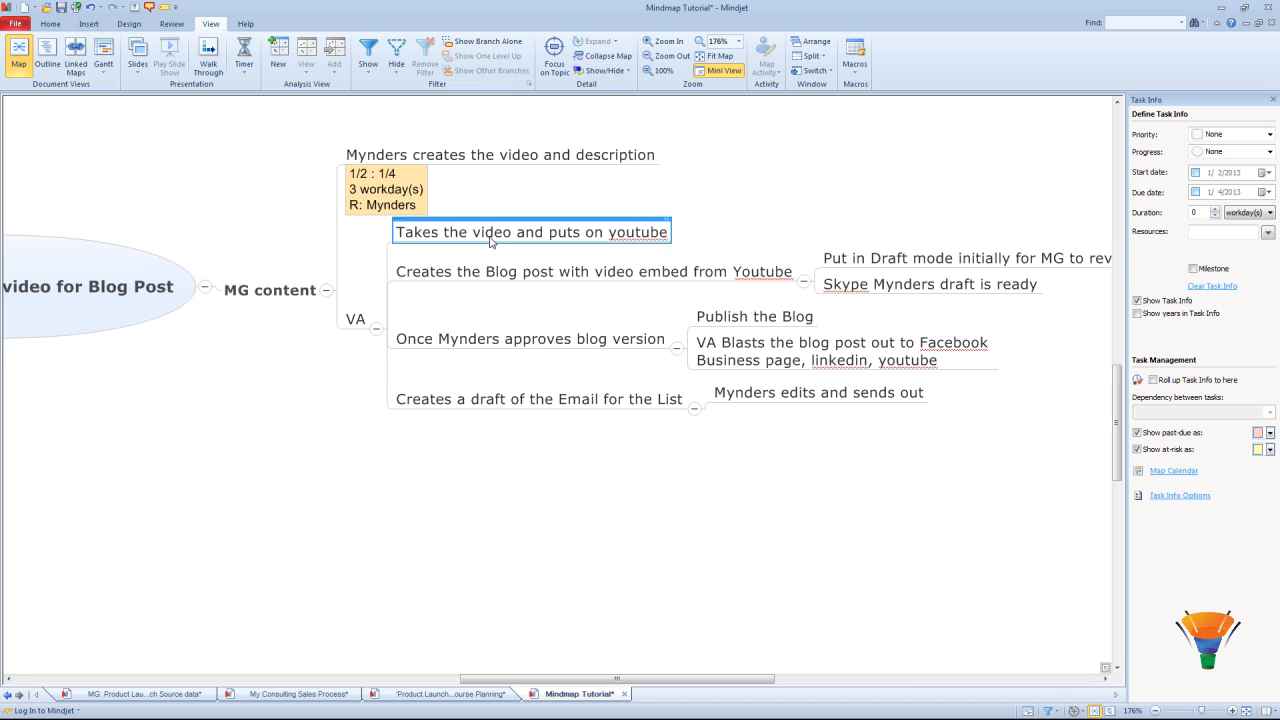
{"action": "left_click", "coordinate": [481, 408], "text": "shift"}
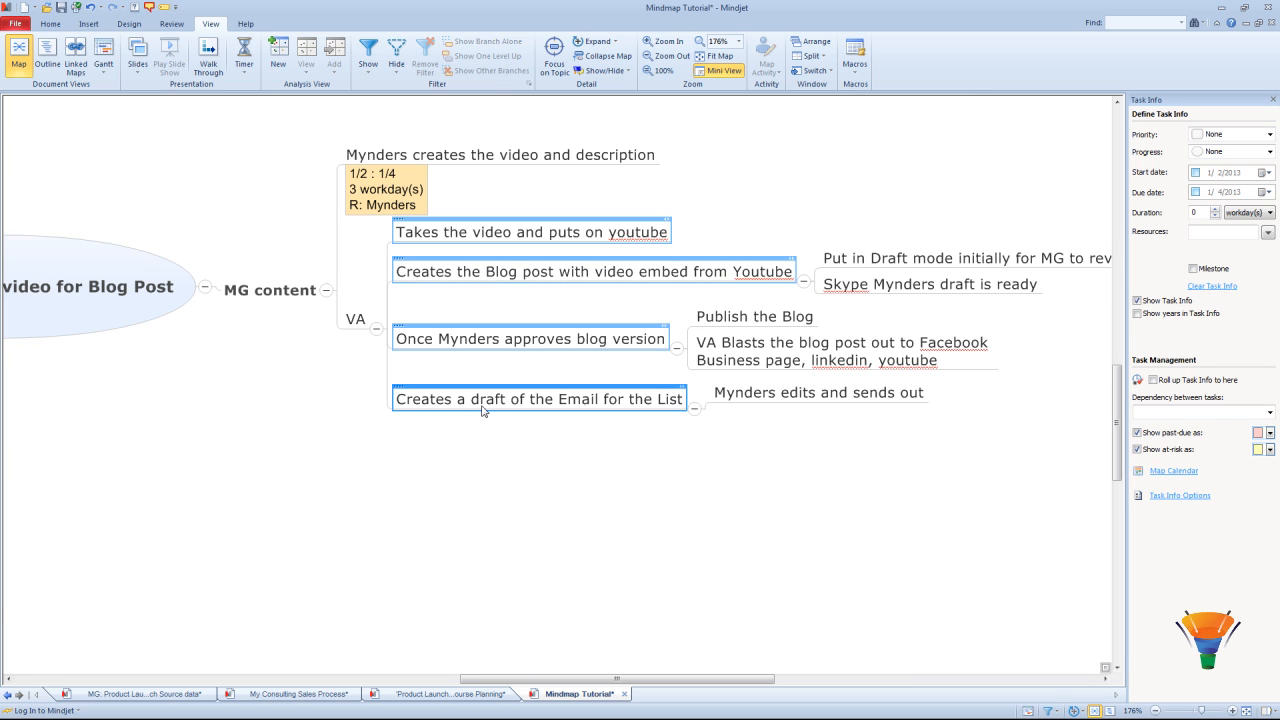
{"action": "left_click", "coordinate": [1228, 231]}
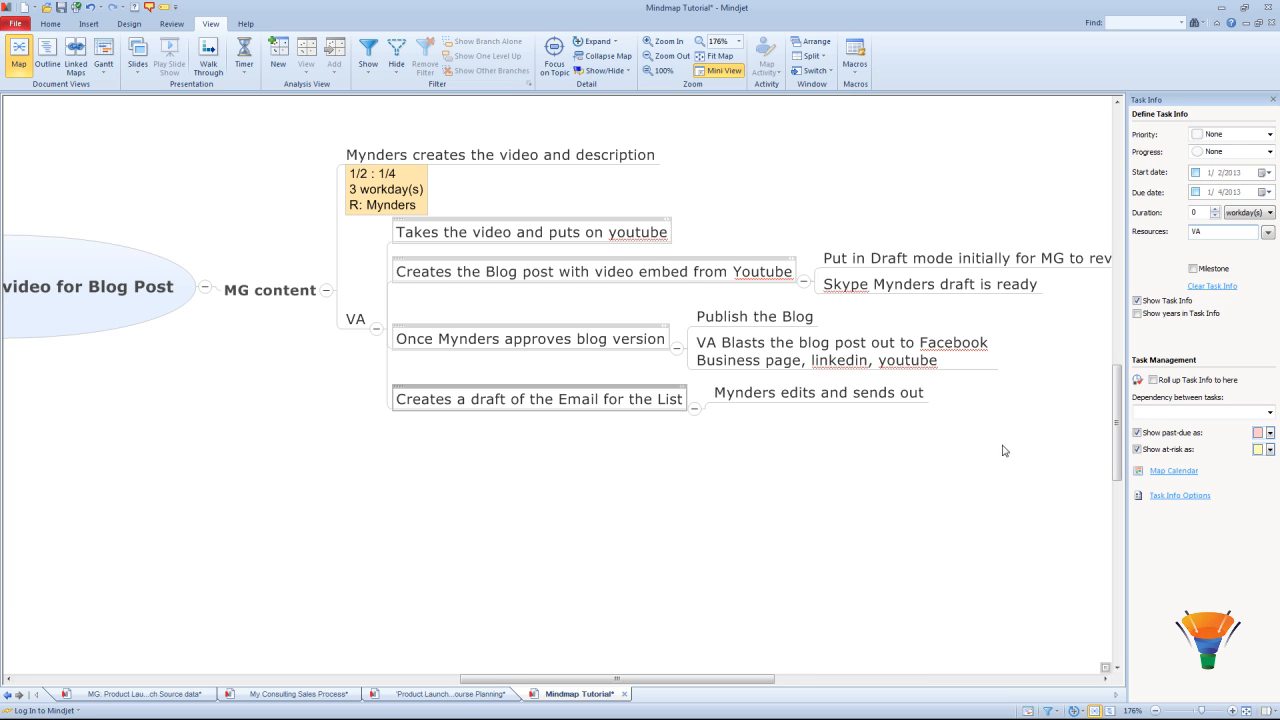
{"action": "left_click", "coordinate": [957, 520]}
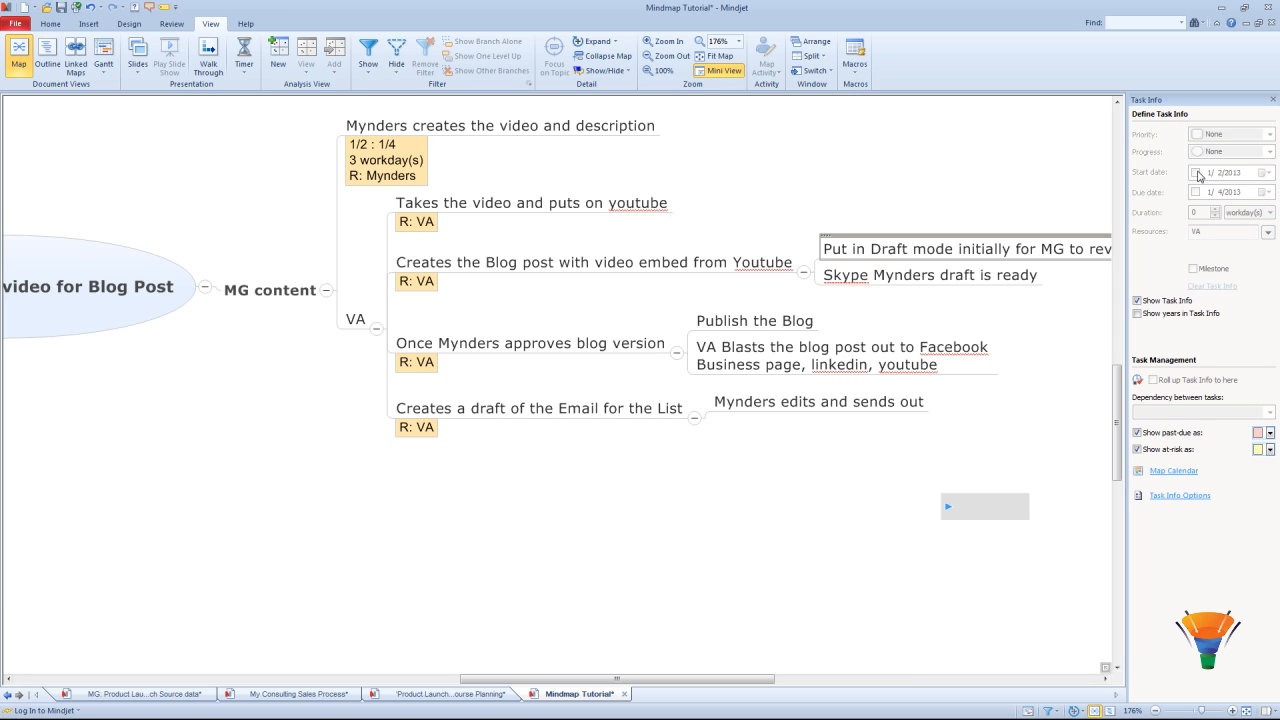
Step: Give the four VA tasks a January 7 start date and January 9 due date
{"action": "left_click", "coordinate": [480, 210]}
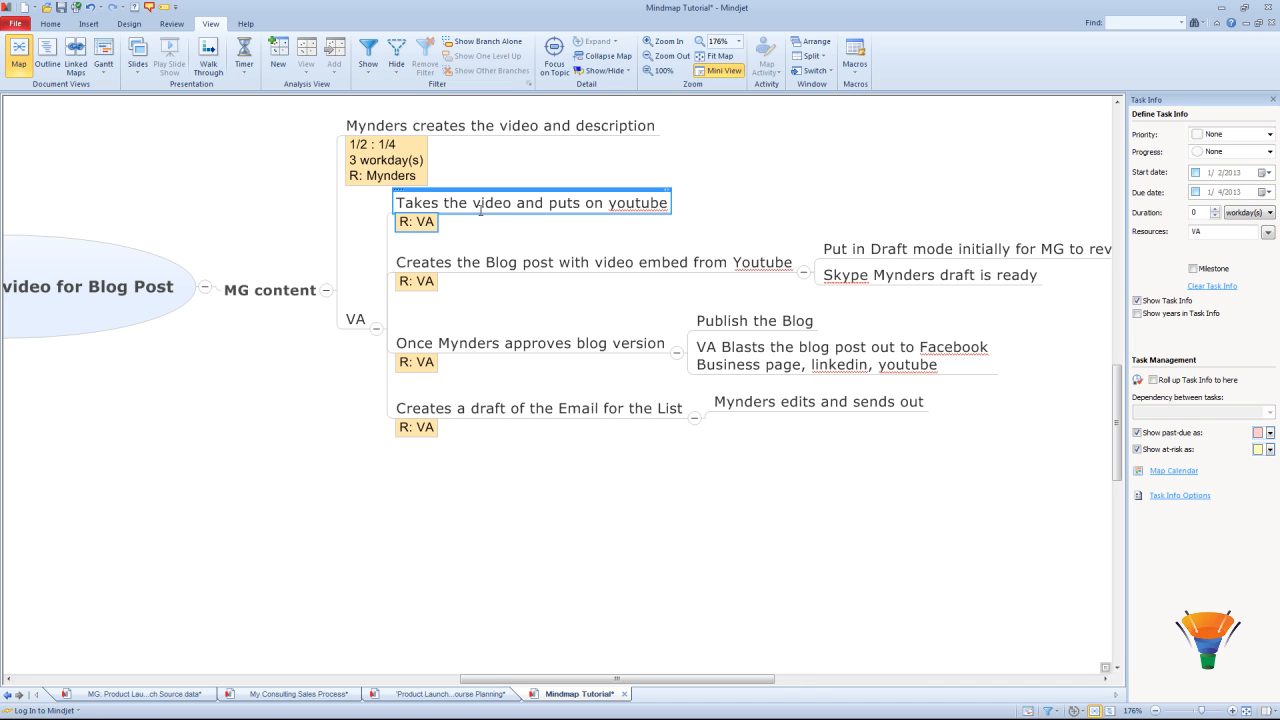
{"action": "left_click", "coordinate": [461, 413], "text": "shift"}
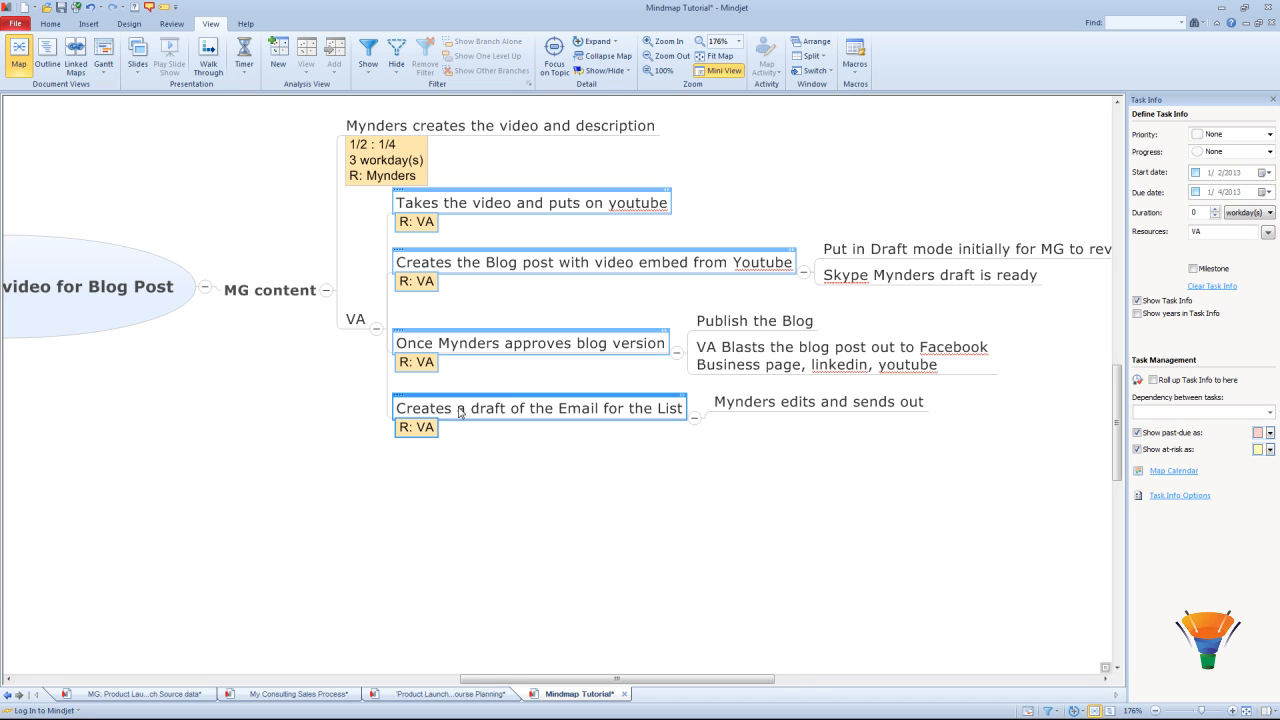
{"action": "left_click", "coordinate": [1272, 173]}
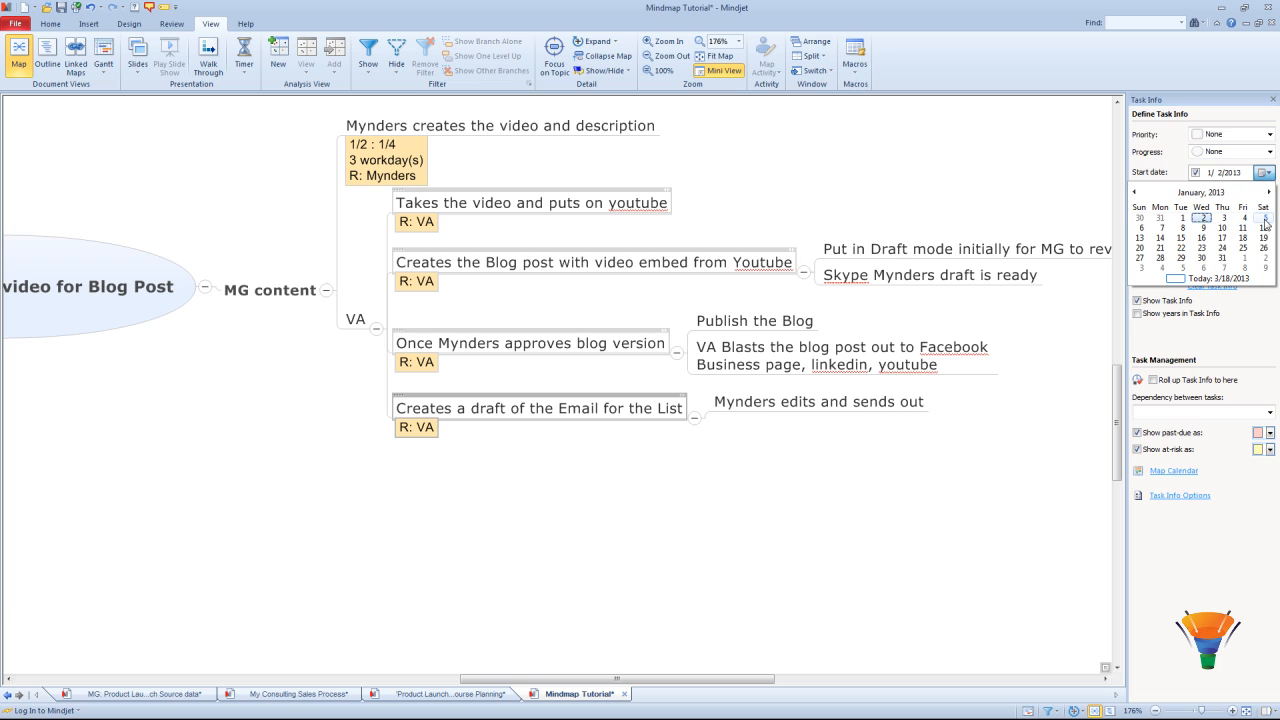
{"action": "left_click", "coordinate": [1161, 228]}
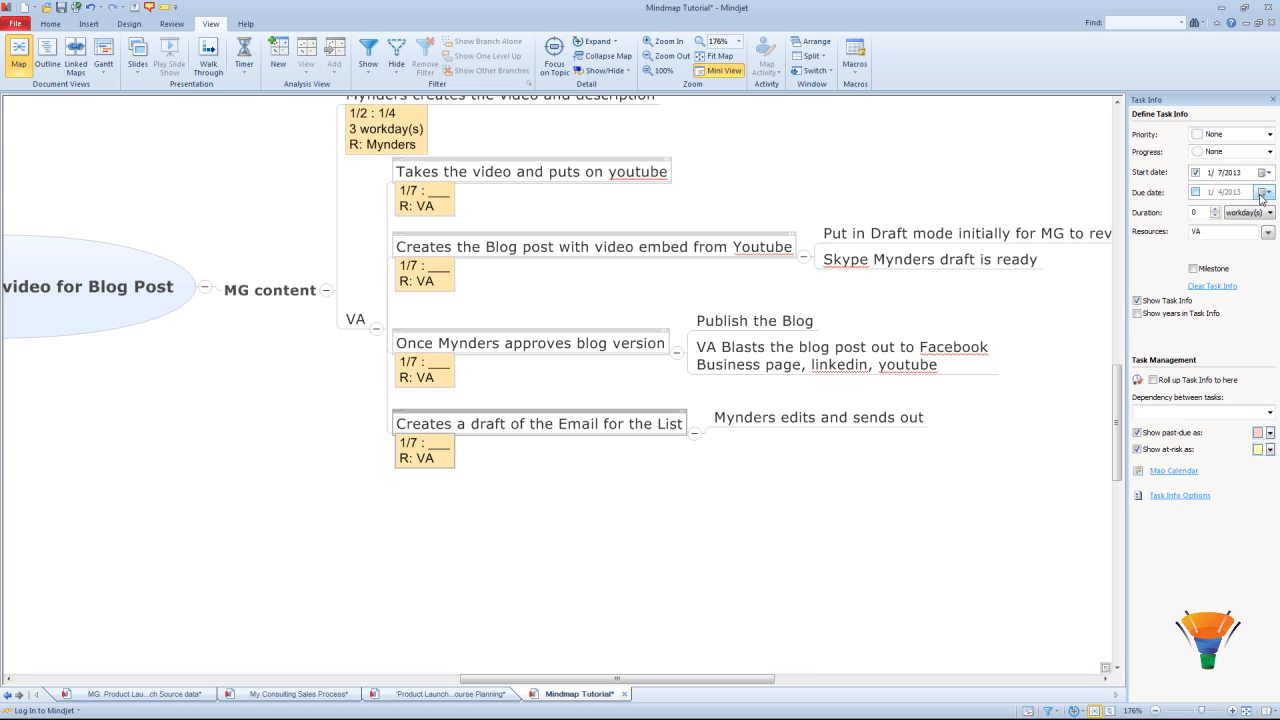
{"action": "left_click", "coordinate": [1263, 192]}
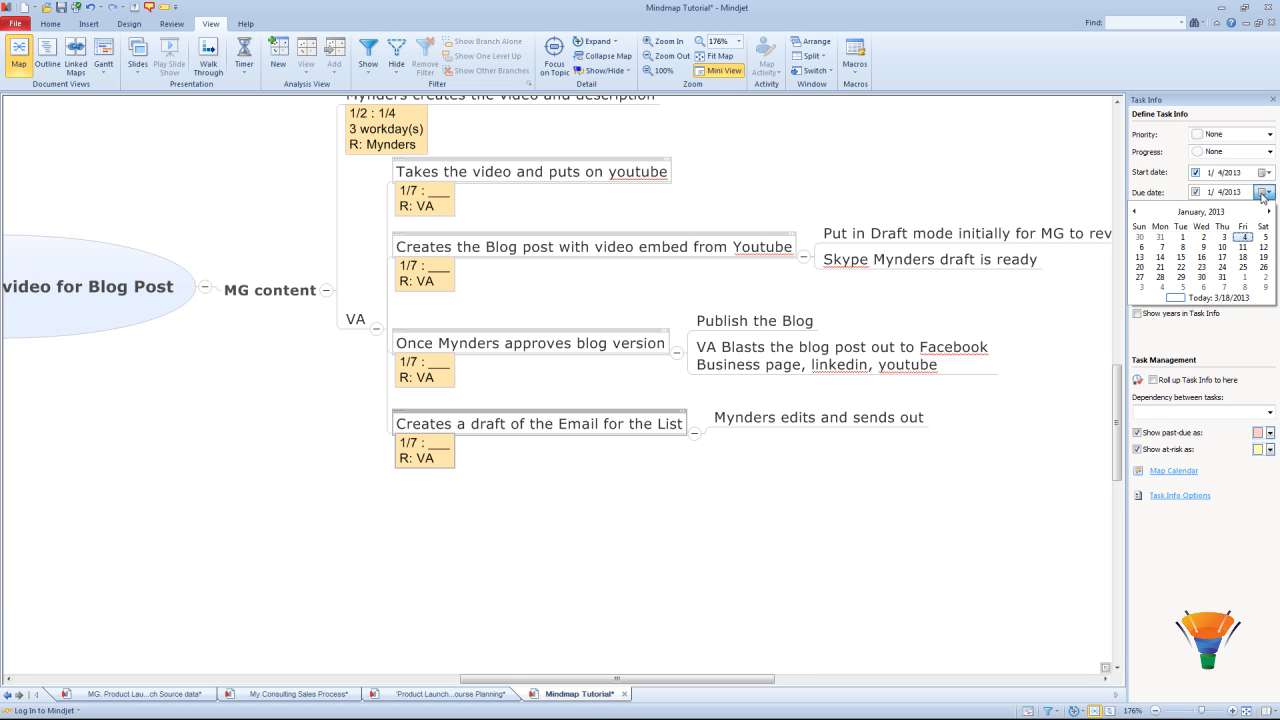
{"action": "left_click", "coordinate": [1201, 248]}
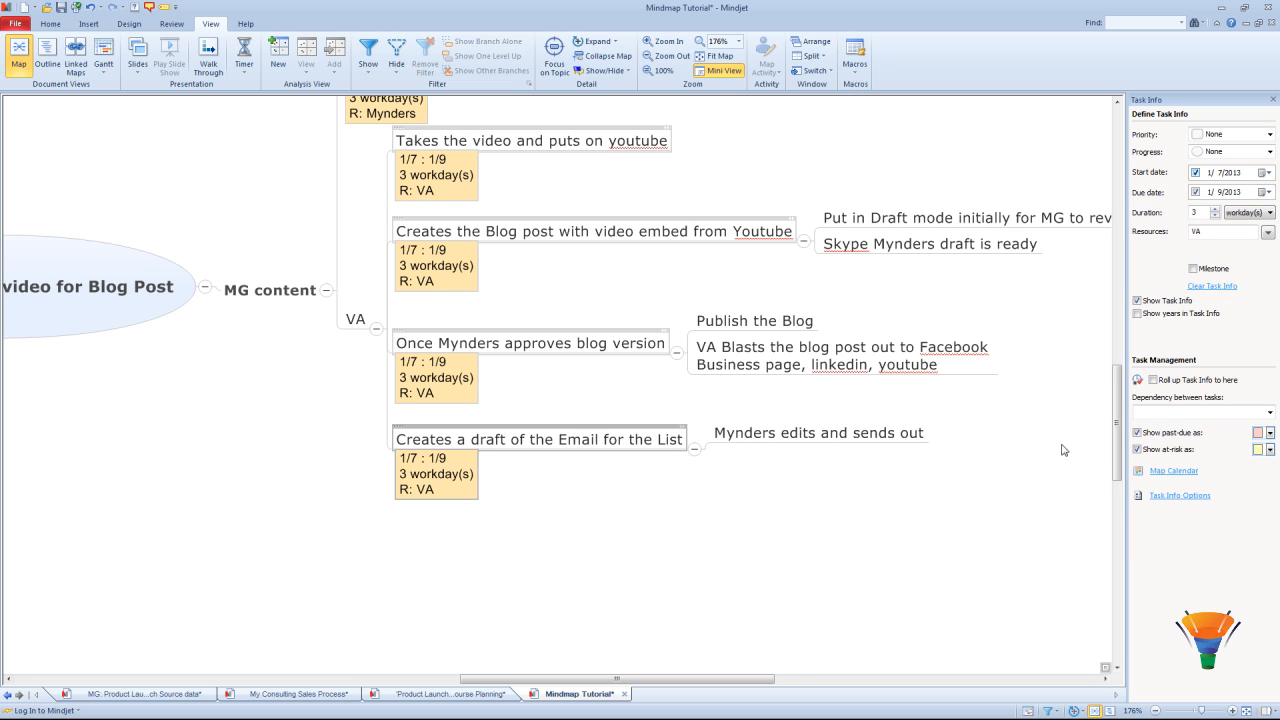
{"action": "left_click_drag", "start_coordinate": [1115, 396], "coordinate": [1113, 381]}
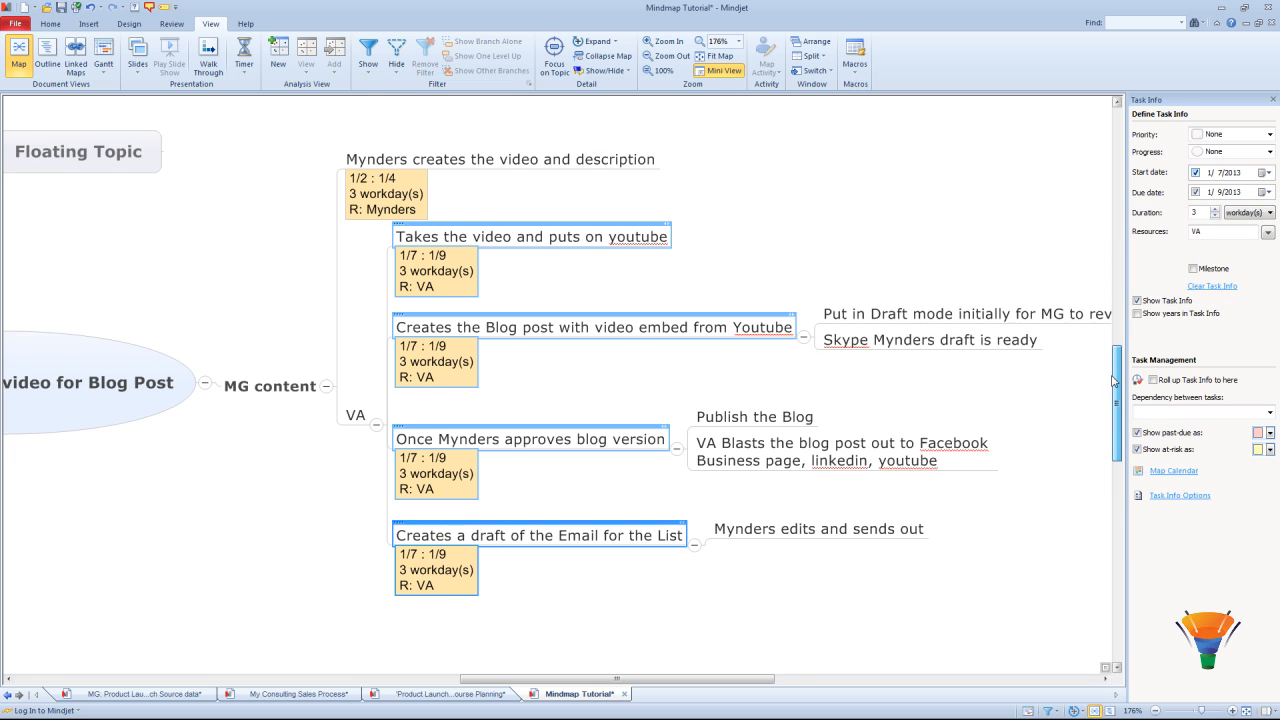
Step: Close the Task Info pane and check the first VA task's workday duration on the map
{"action": "left_click", "coordinate": [1273, 100]}
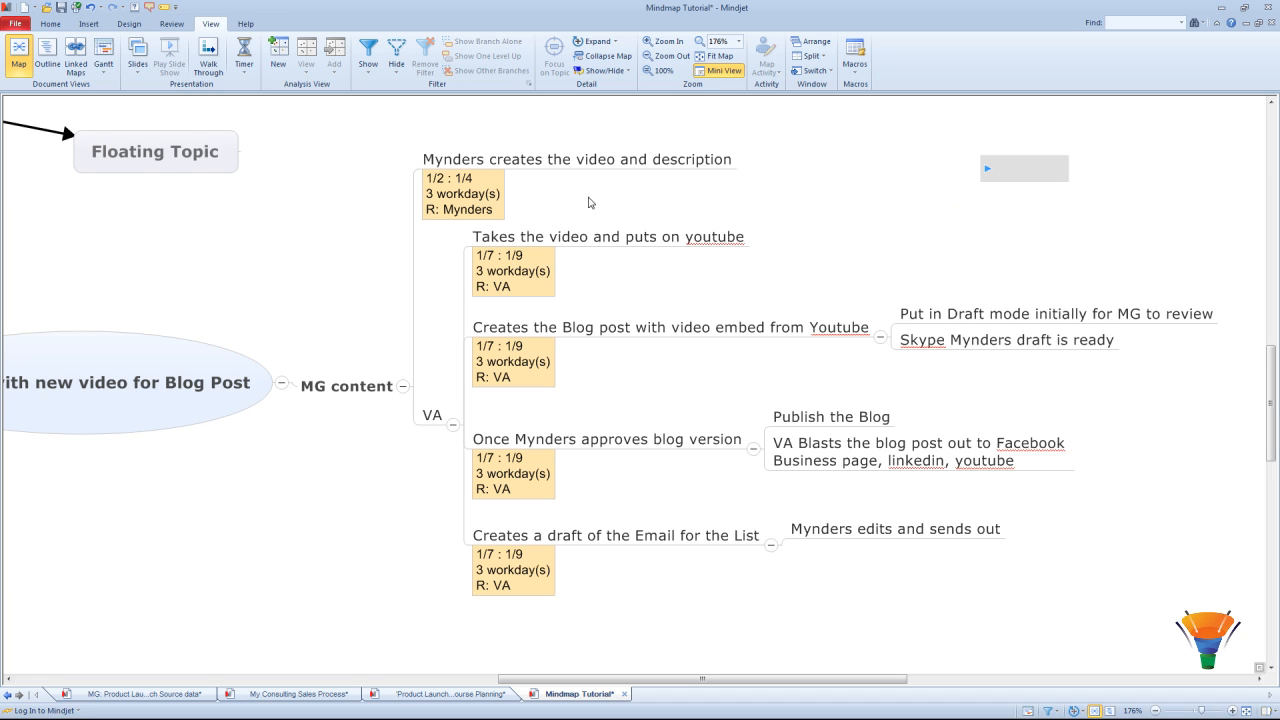
{"action": "left_click", "coordinate": [500, 287]}
{"action": "left_click", "coordinate": [523, 271]}
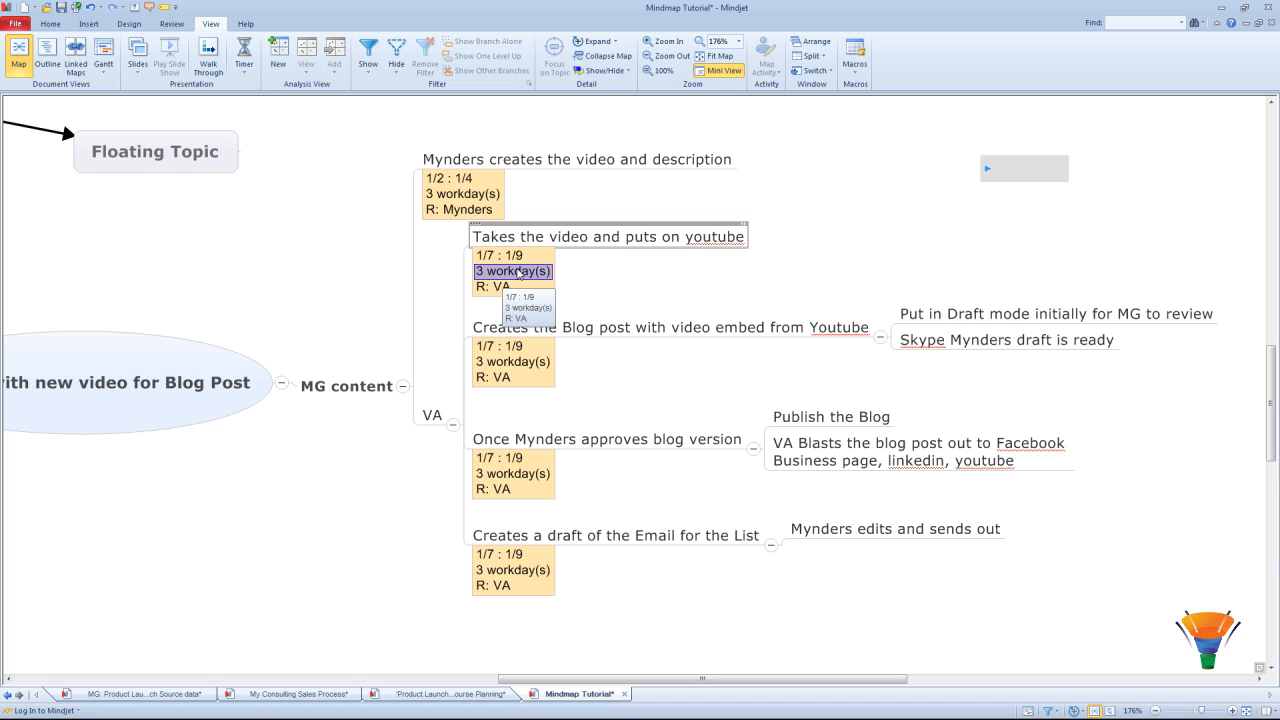
{"action": "left_click", "coordinate": [604, 211]}
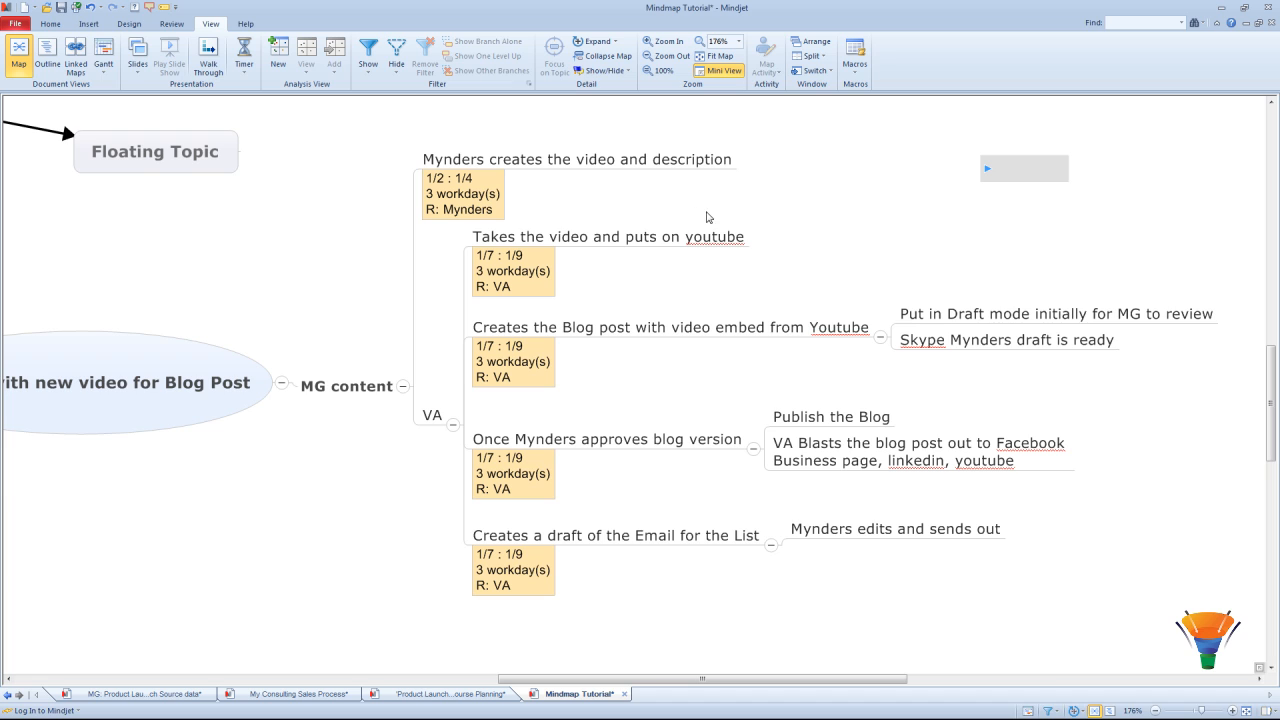
Step: Select the five task topics and apply the Not done icon from Home's Progress list
{"action": "left_click", "coordinate": [551, 159]}
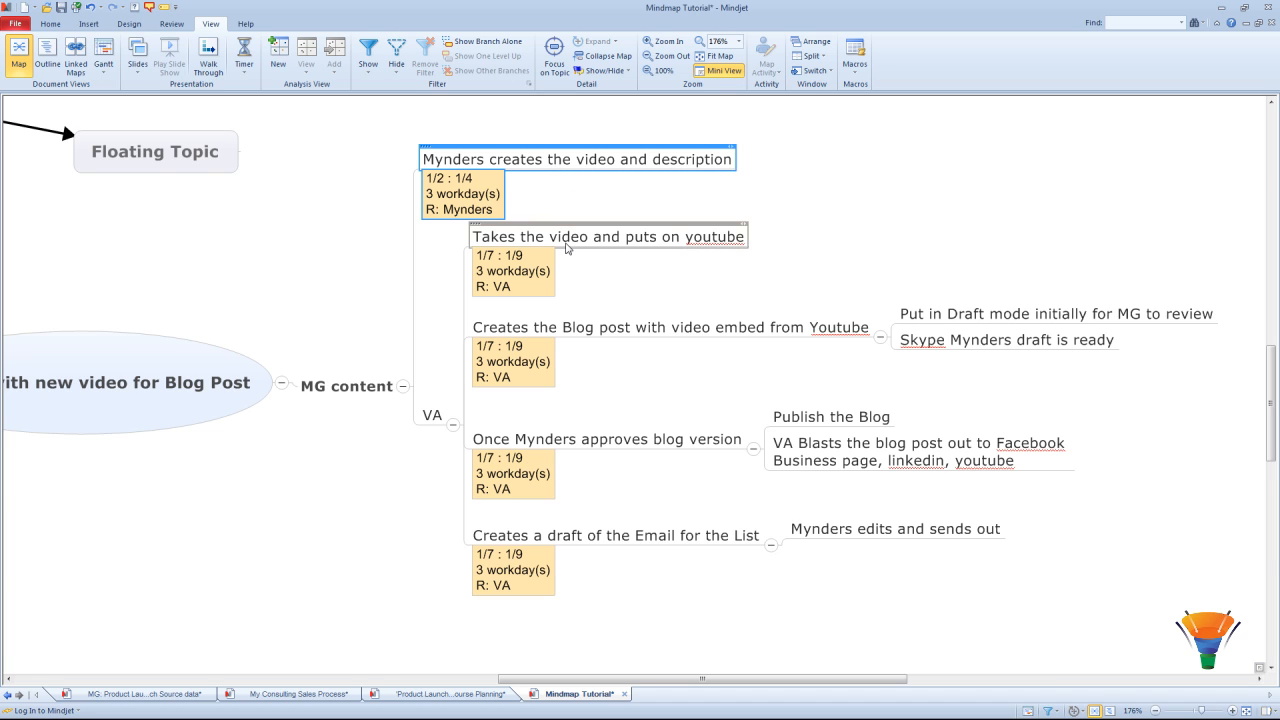
{"action": "left_click", "coordinate": [567, 250], "text": "ctrl"}
{"action": "left_click", "coordinate": [568, 313], "text": "ctrl"}
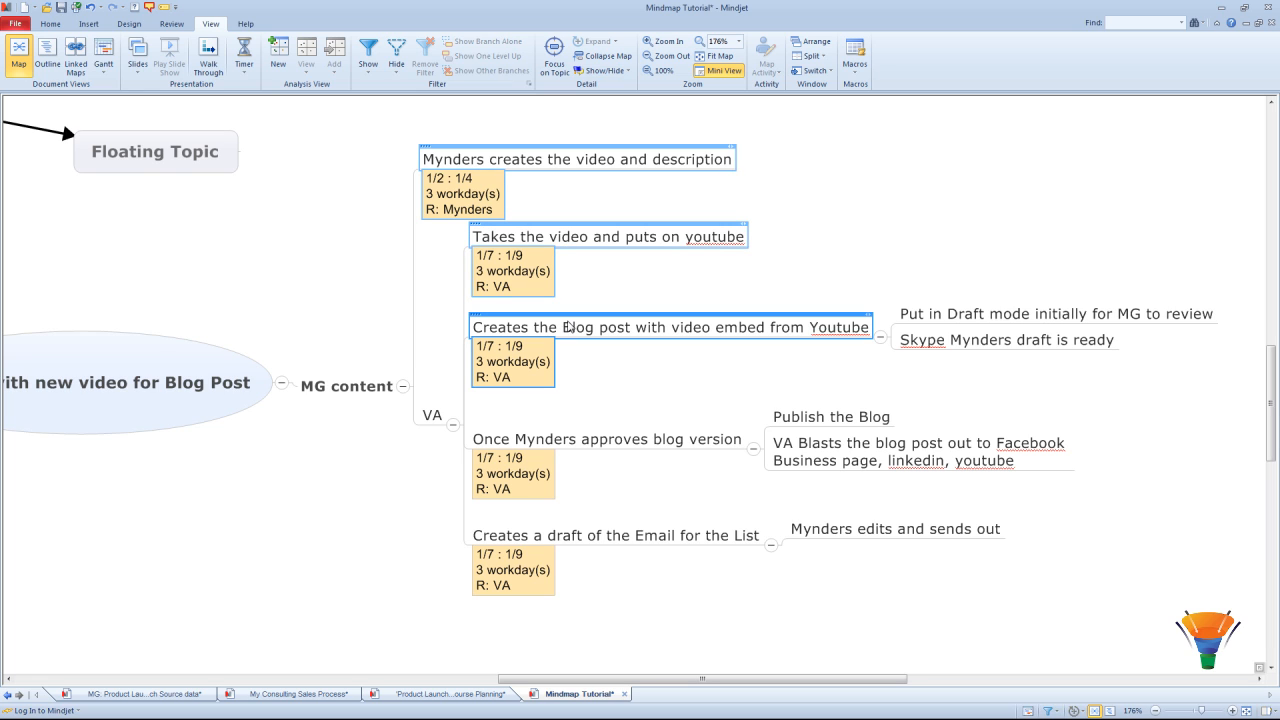
{"action": "left_click", "coordinate": [573, 449], "text": "ctrl"}
{"action": "left_click", "coordinate": [567, 521], "text": "ctrl"}
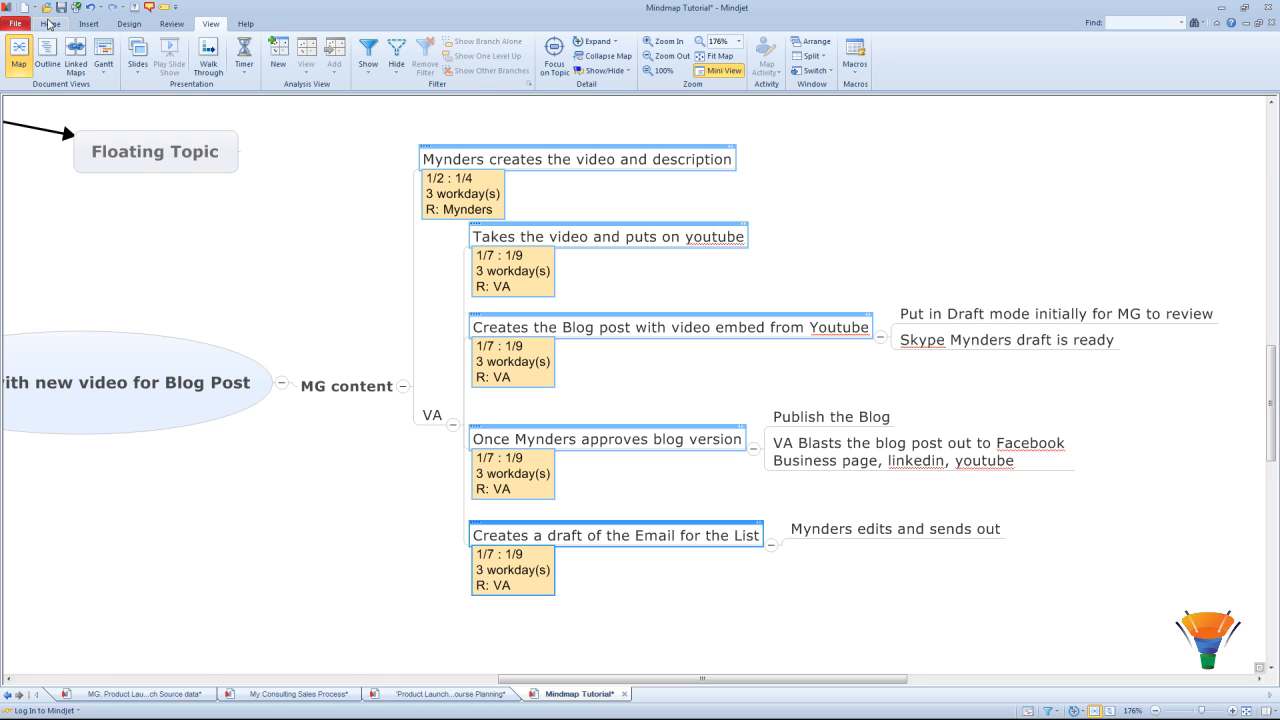
{"action": "left_click", "coordinate": [50, 25]}
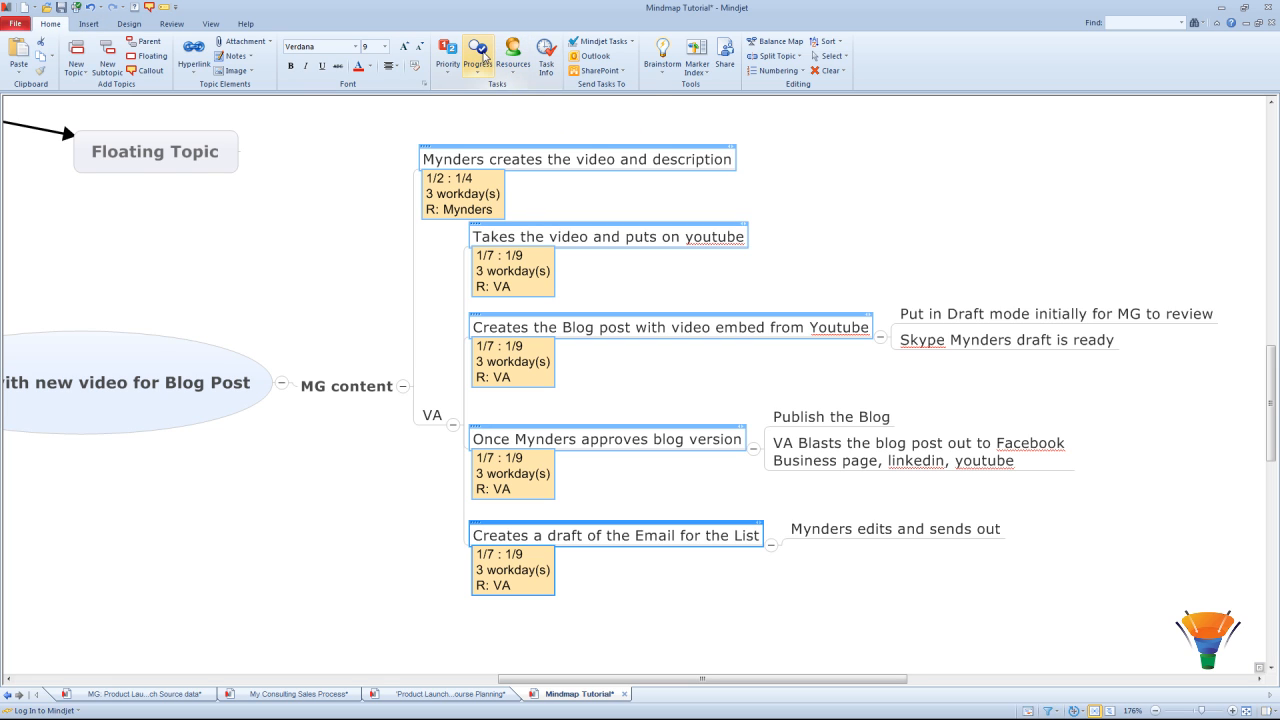
{"action": "left_click", "coordinate": [478, 55]}
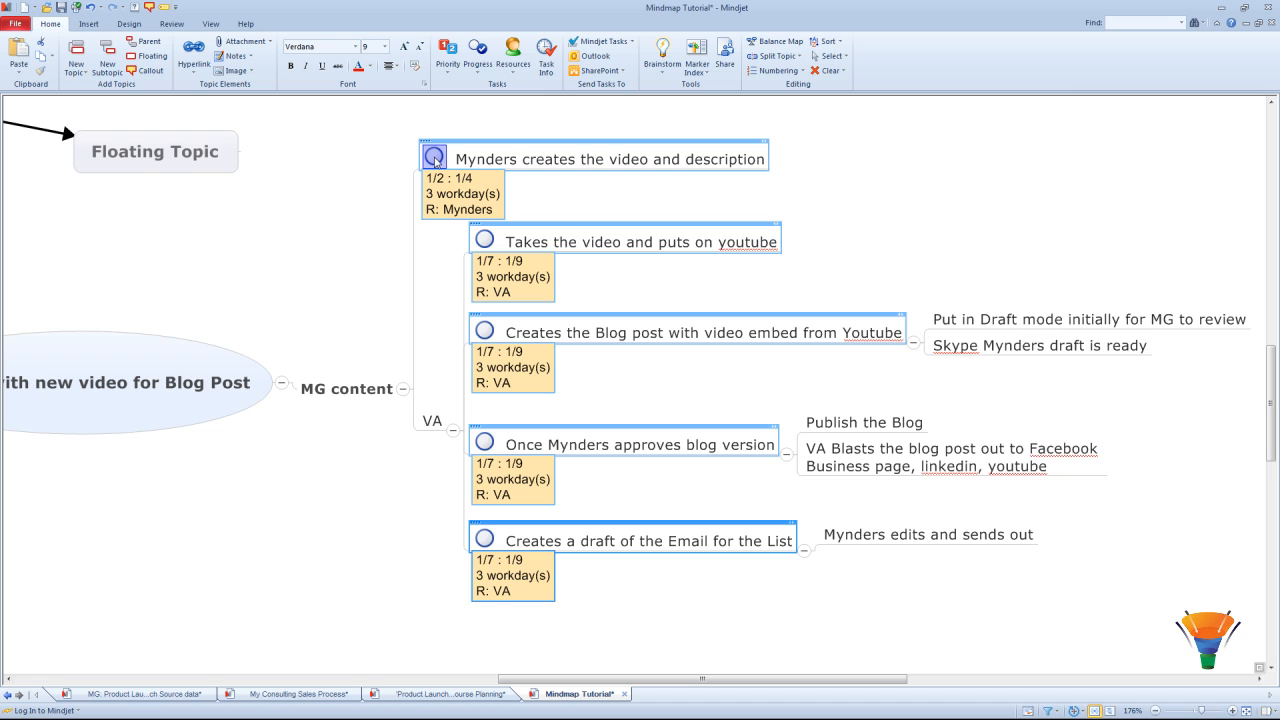
Step: Advance the video-and-description task to half done and the blog-approval task to a quarter done
{"action": "left_click", "coordinate": [435, 158]}
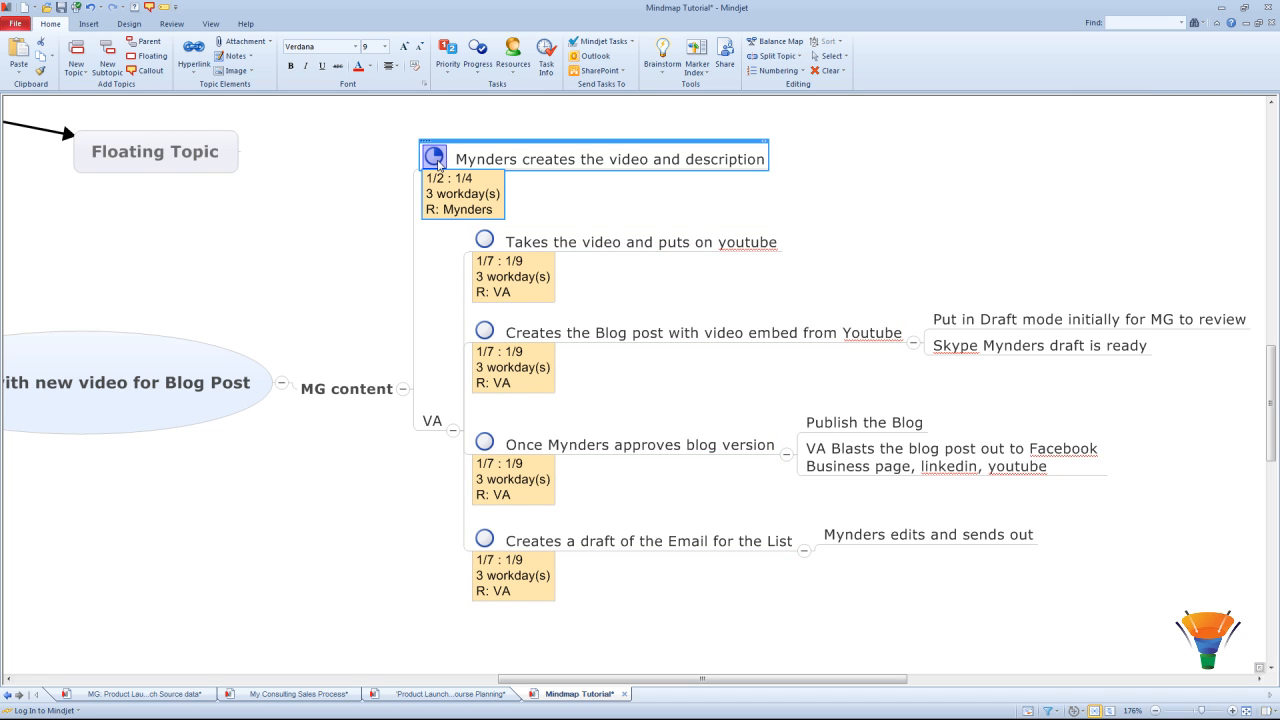
{"action": "left_click", "coordinate": [436, 158]}
{"action": "left_click", "coordinate": [485, 441]}
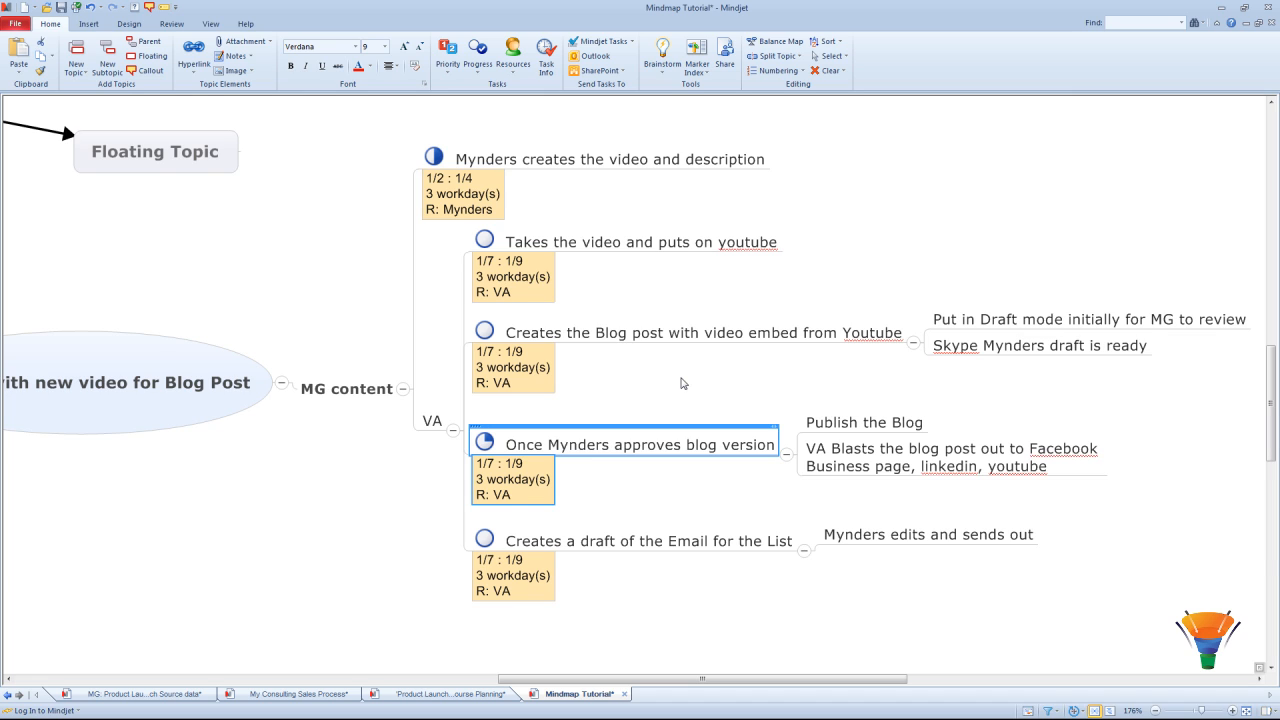
{"action": "left_click", "coordinate": [683, 383]}
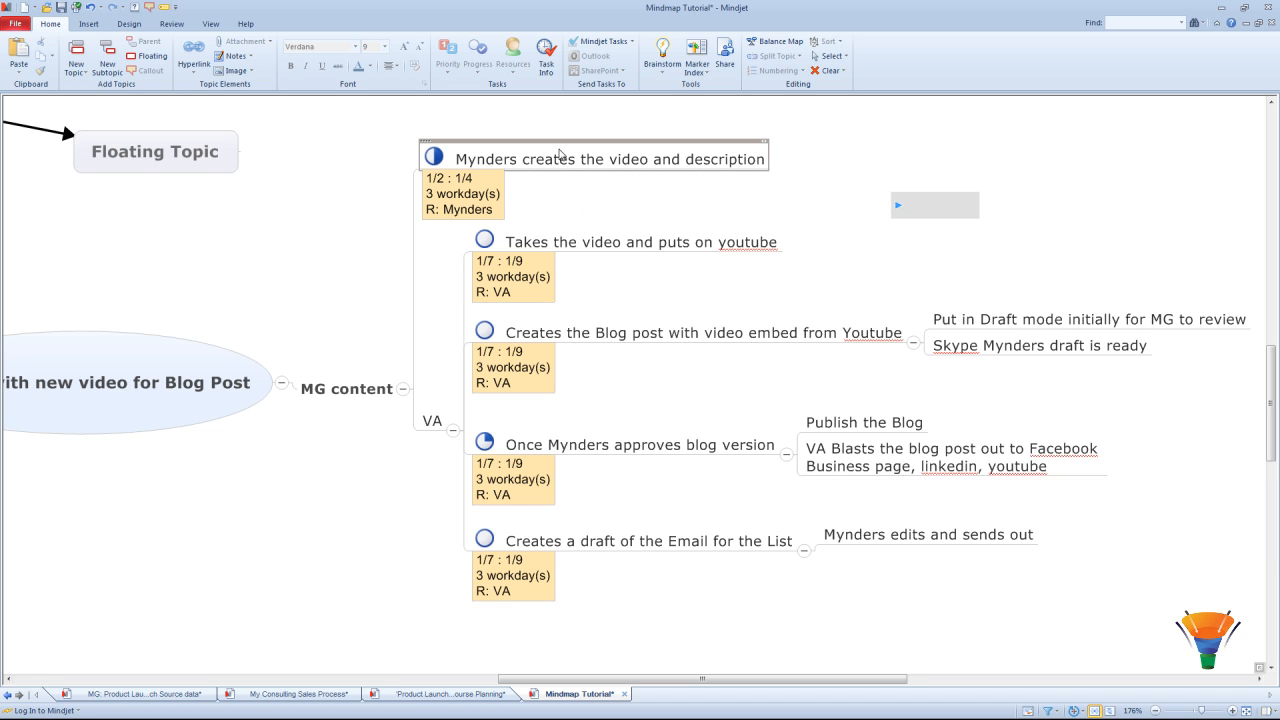
{"action": "left_click", "coordinate": [558, 160]}
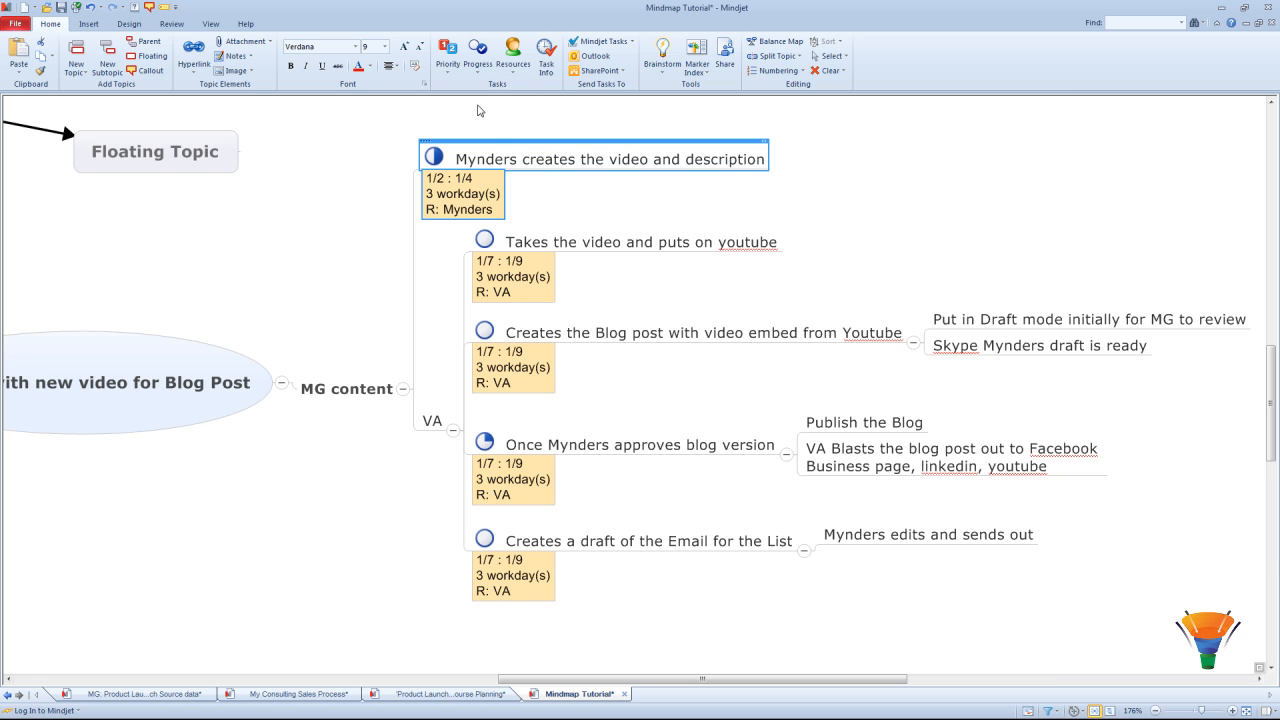
Step: Give the top task and Creates the Blog post priority 1, and Takes the video priority 2
{"action": "left_click", "coordinate": [447, 64]}
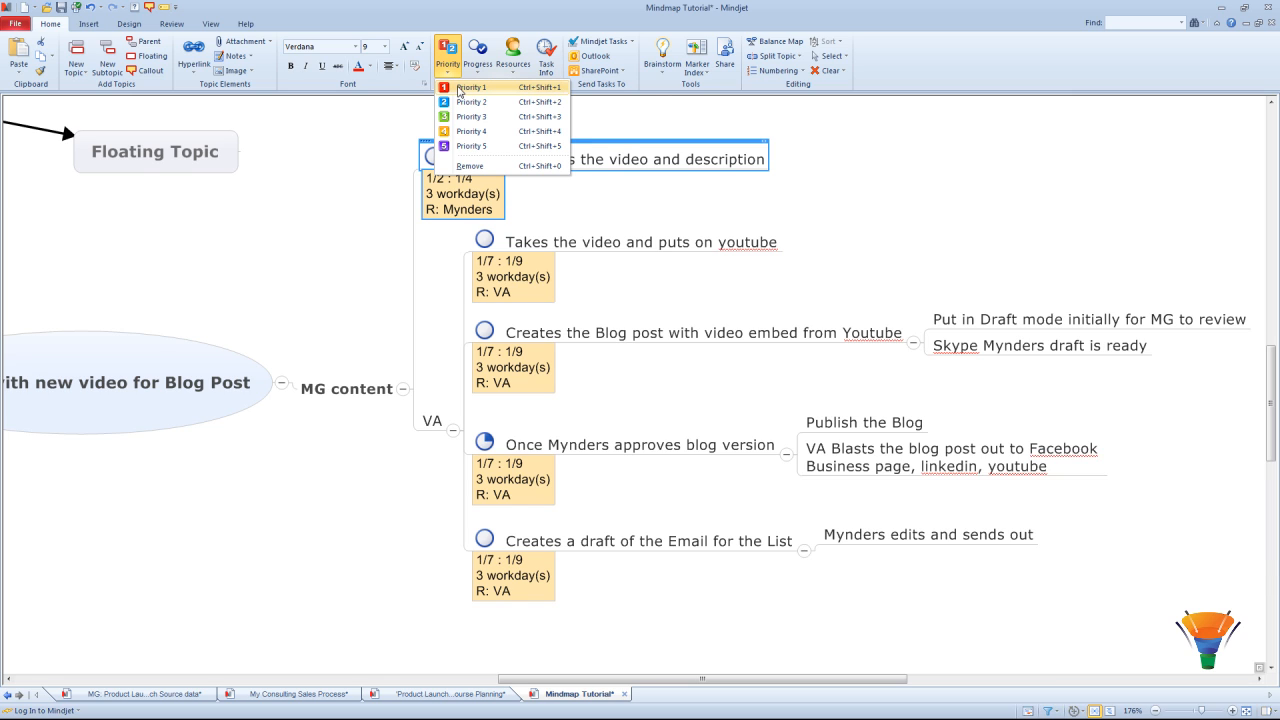
{"action": "left_click", "coordinate": [459, 90]}
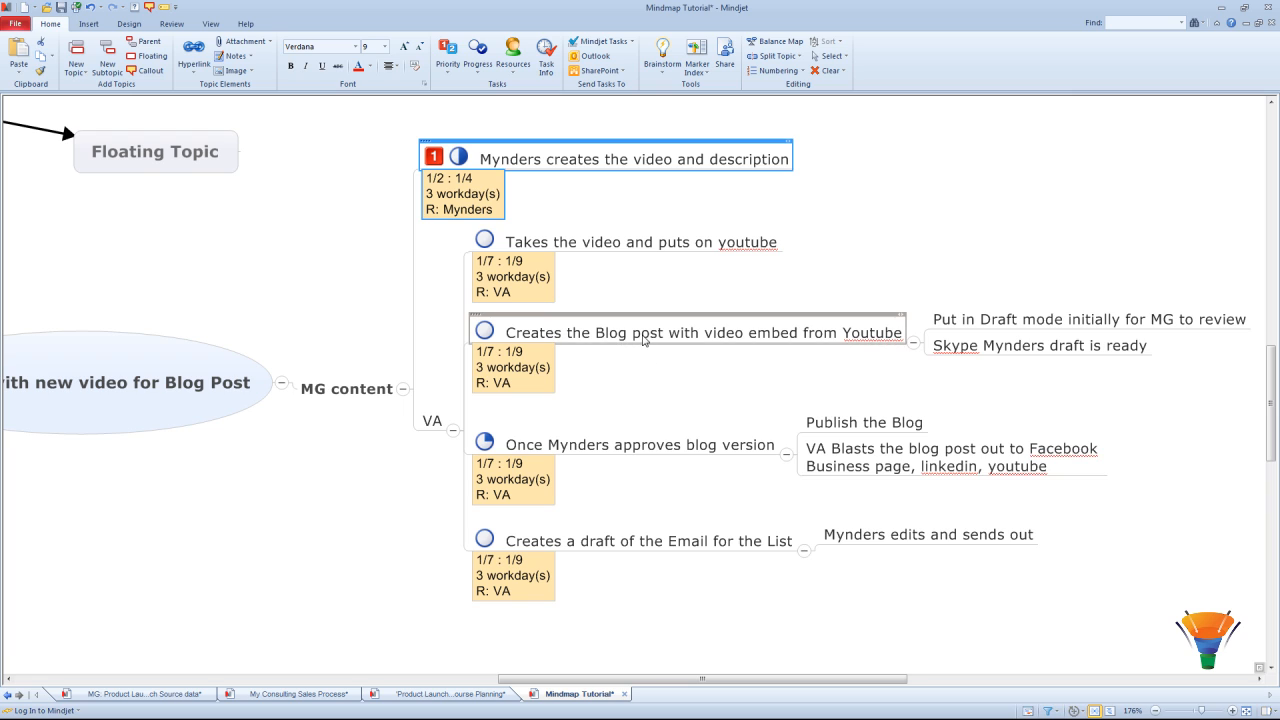
{"action": "left_click", "coordinate": [645, 338]}
{"action": "left_click", "coordinate": [448, 64]}
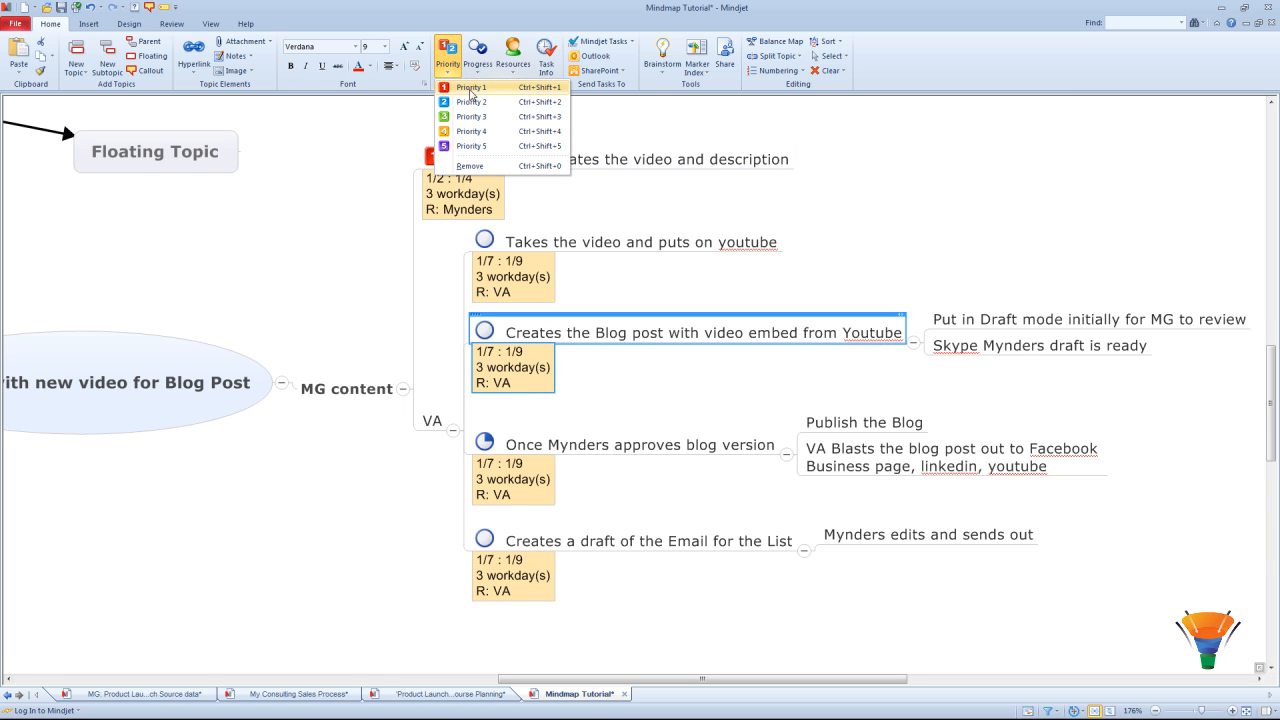
{"action": "left_click", "coordinate": [468, 90]}
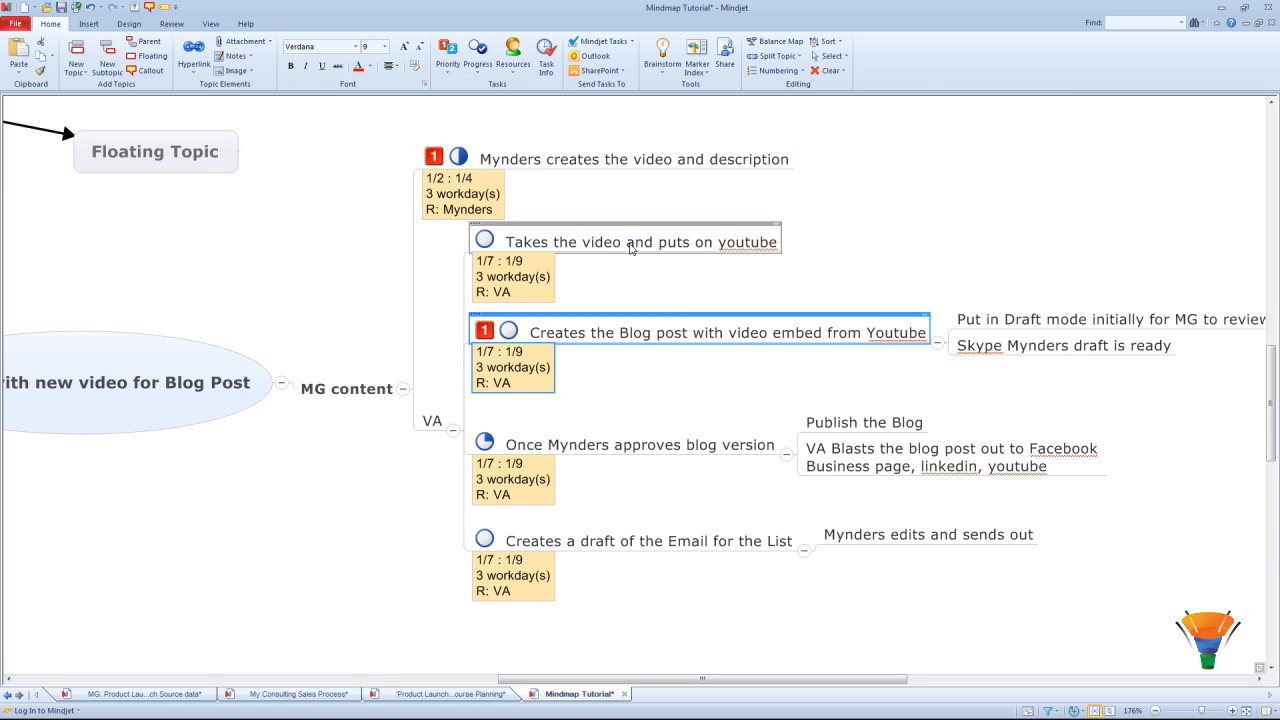
{"action": "left_click", "coordinate": [631, 249]}
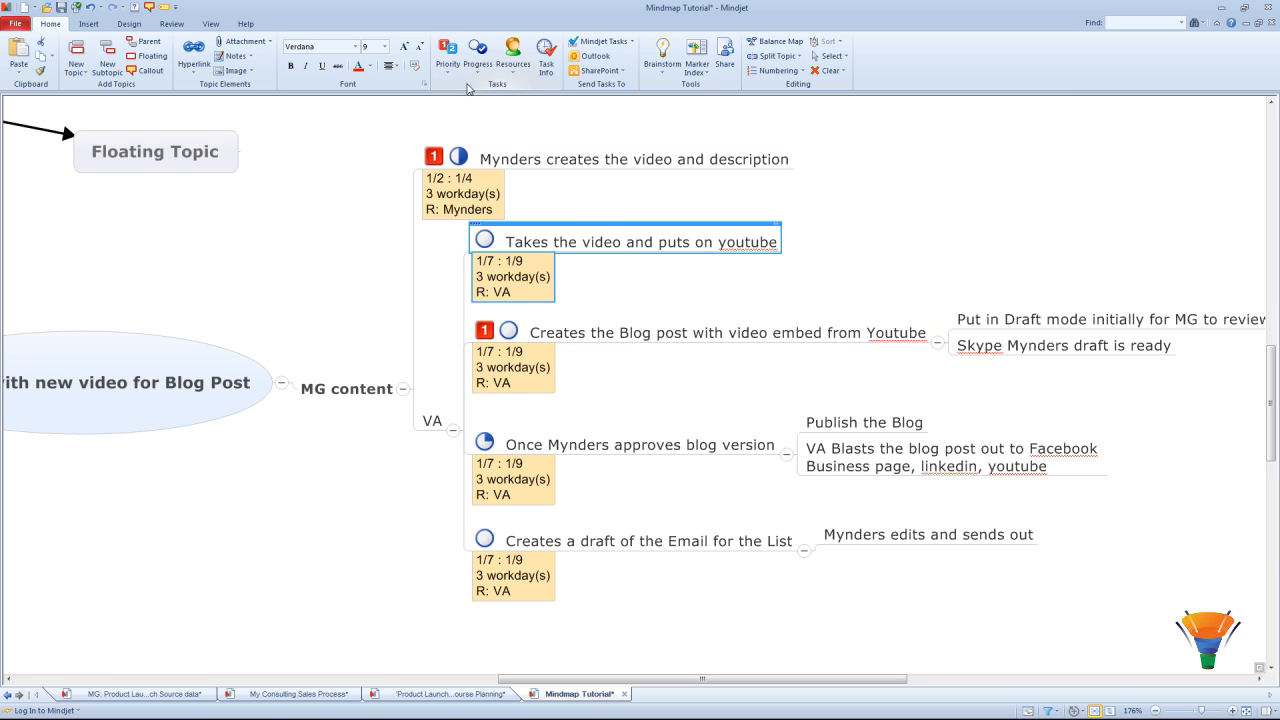
{"action": "left_click", "coordinate": [448, 60]}
{"action": "left_click", "coordinate": [471, 103]}
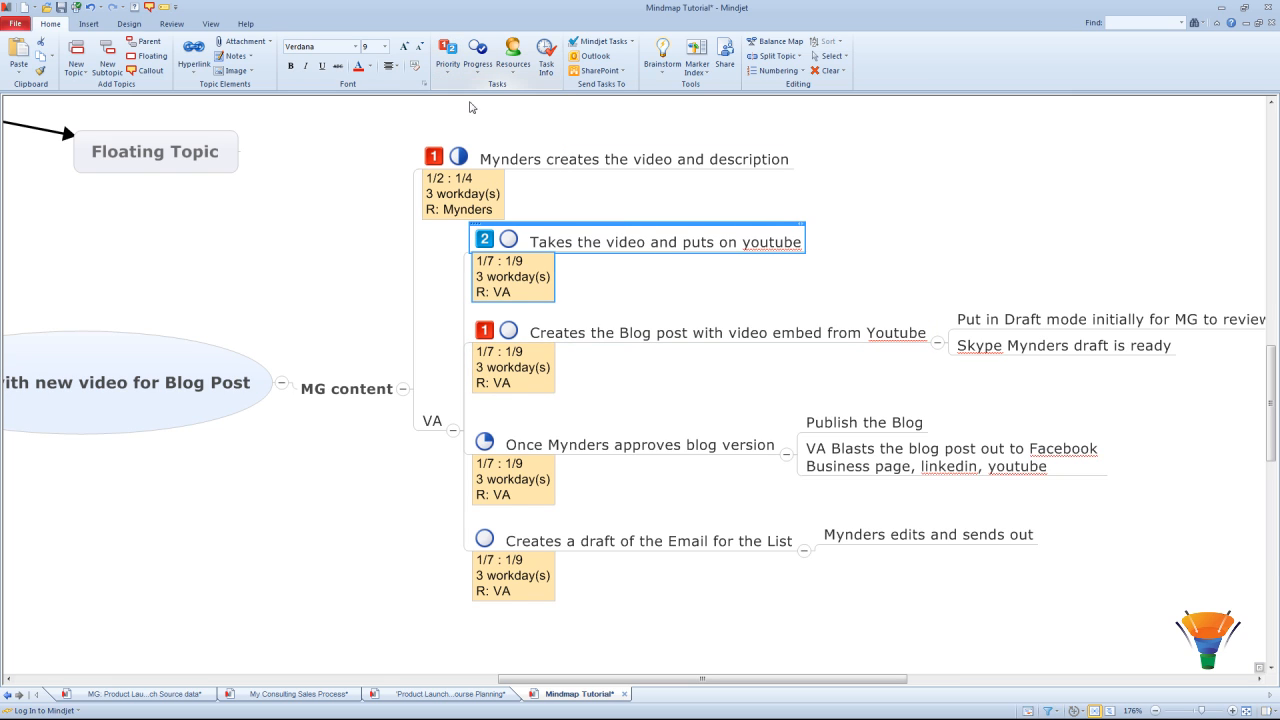
{"action": "left_click", "coordinate": [990, 165]}
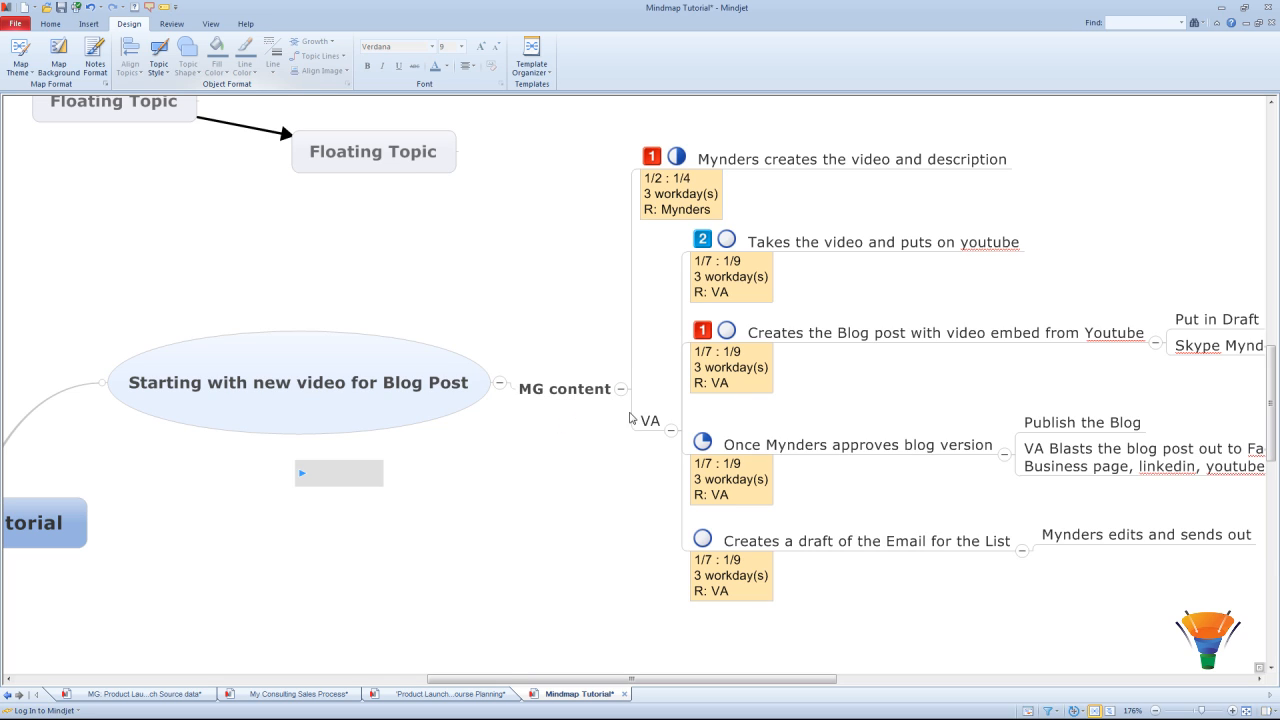
Step: Arrange the VA topic's tasks as an org chart and scroll to review the result
{"action": "left_click", "coordinate": [649, 421]}
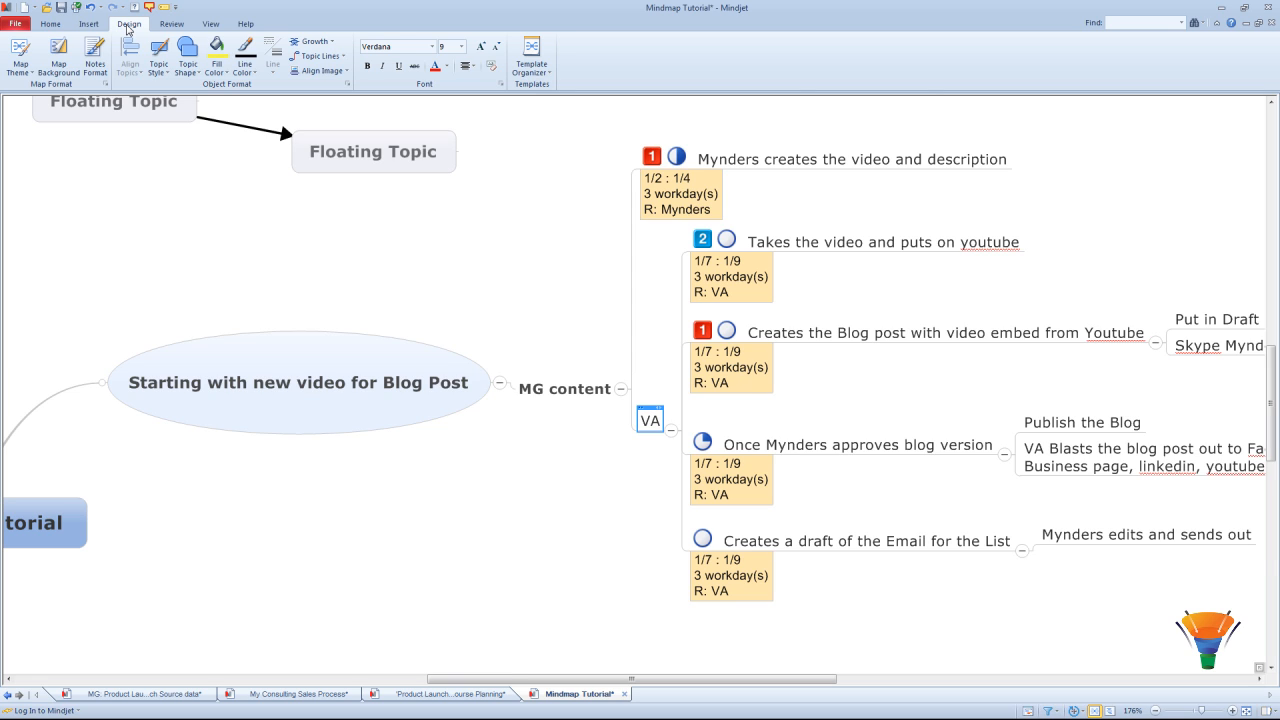
{"action": "left_click", "coordinate": [313, 45]}
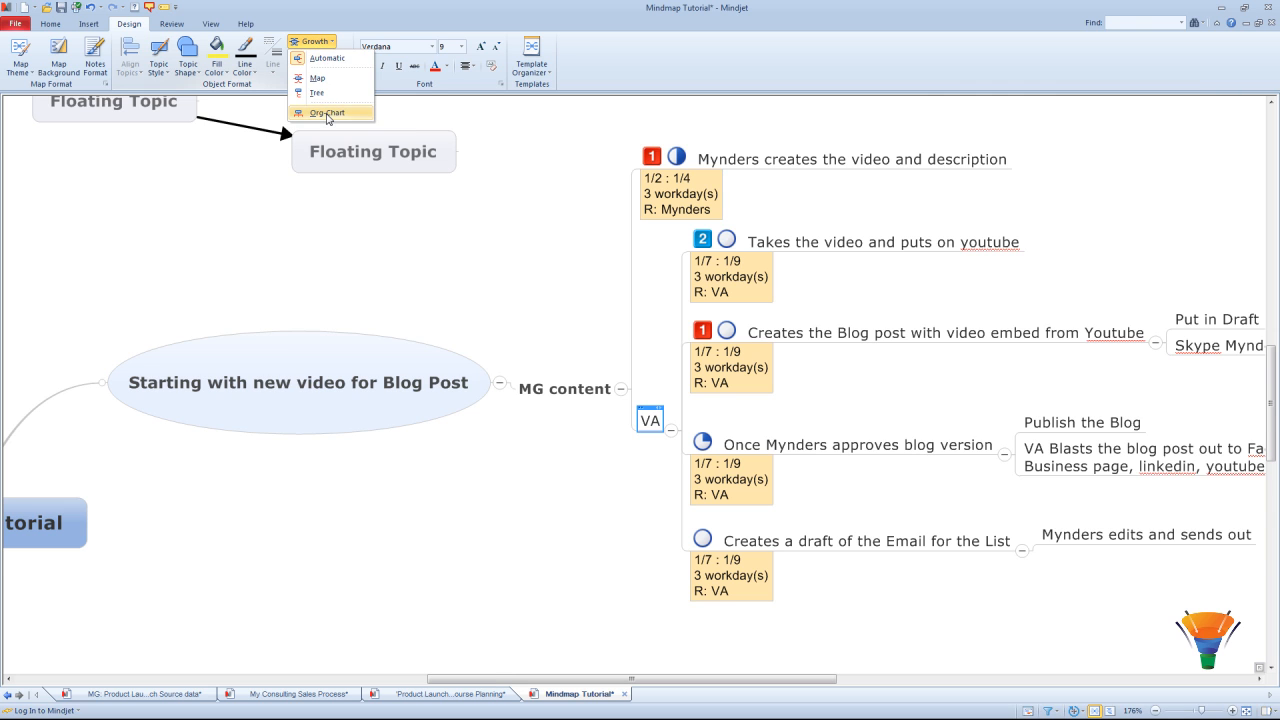
{"action": "left_click", "coordinate": [328, 116]}
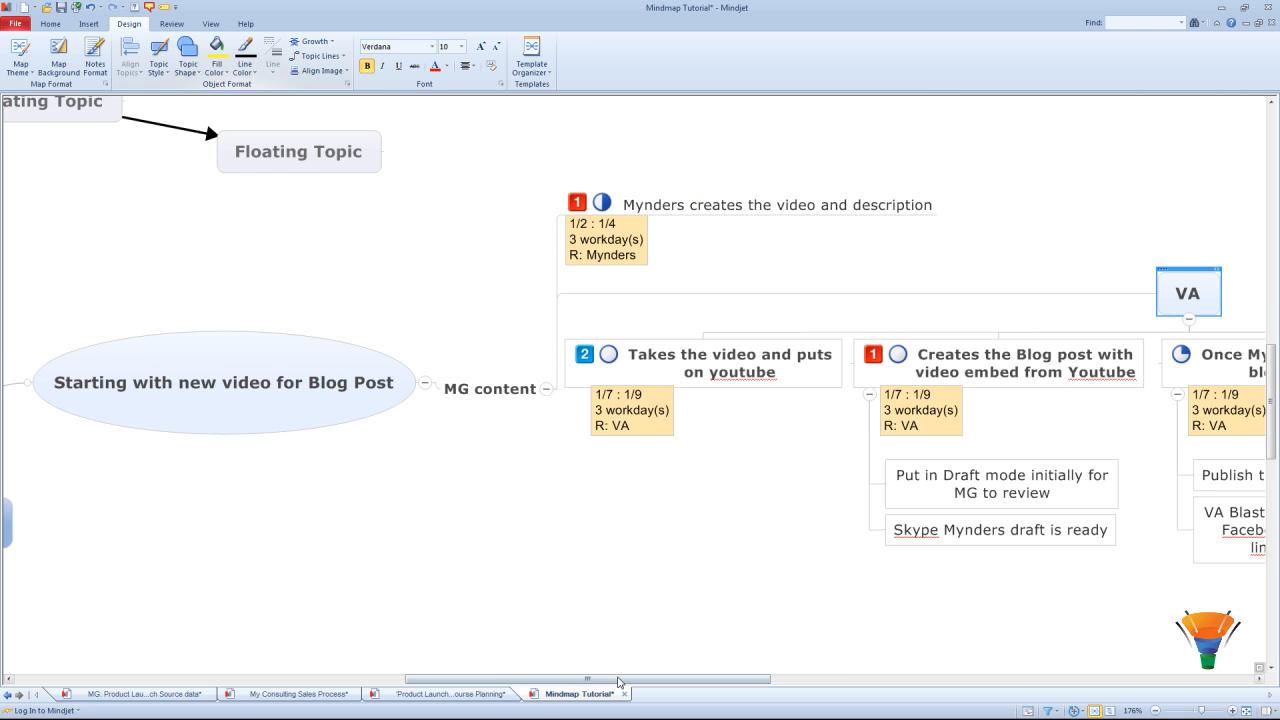
{"action": "left_click_drag", "start_coordinate": [626, 679], "coordinate": [724, 684]}
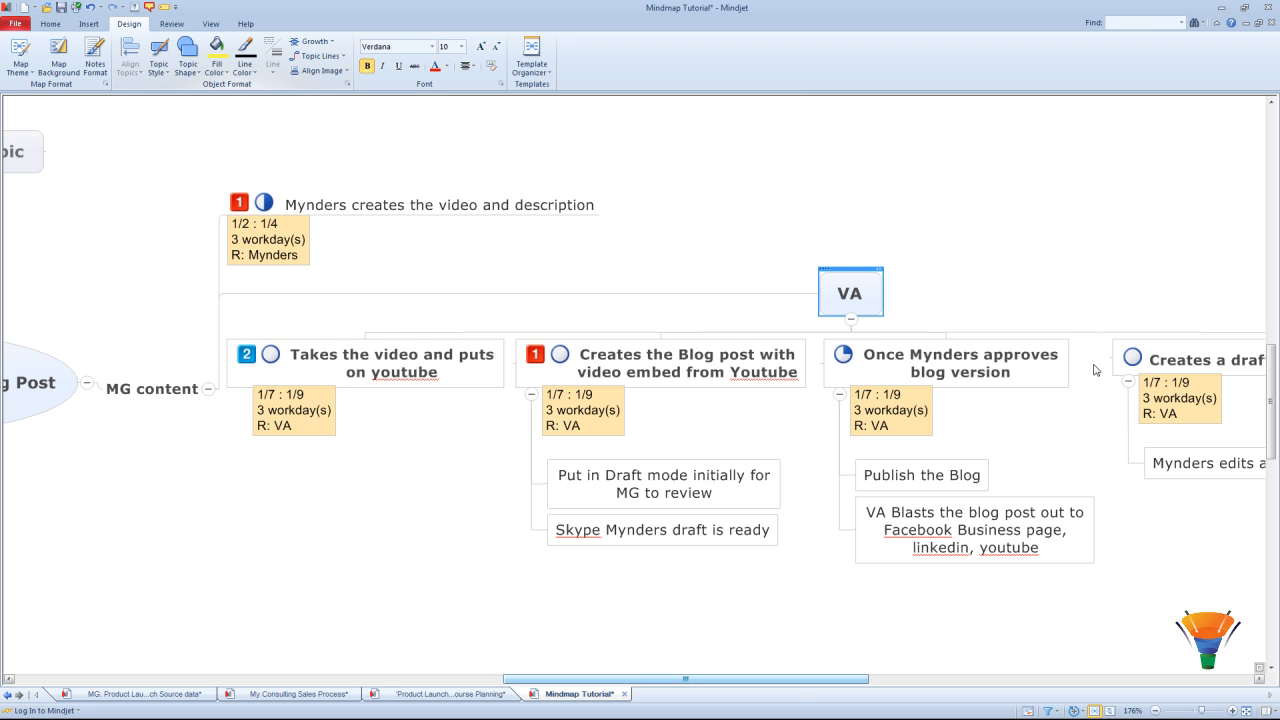
{"action": "left_click_drag", "start_coordinate": [797, 684], "coordinate": [867, 683]}
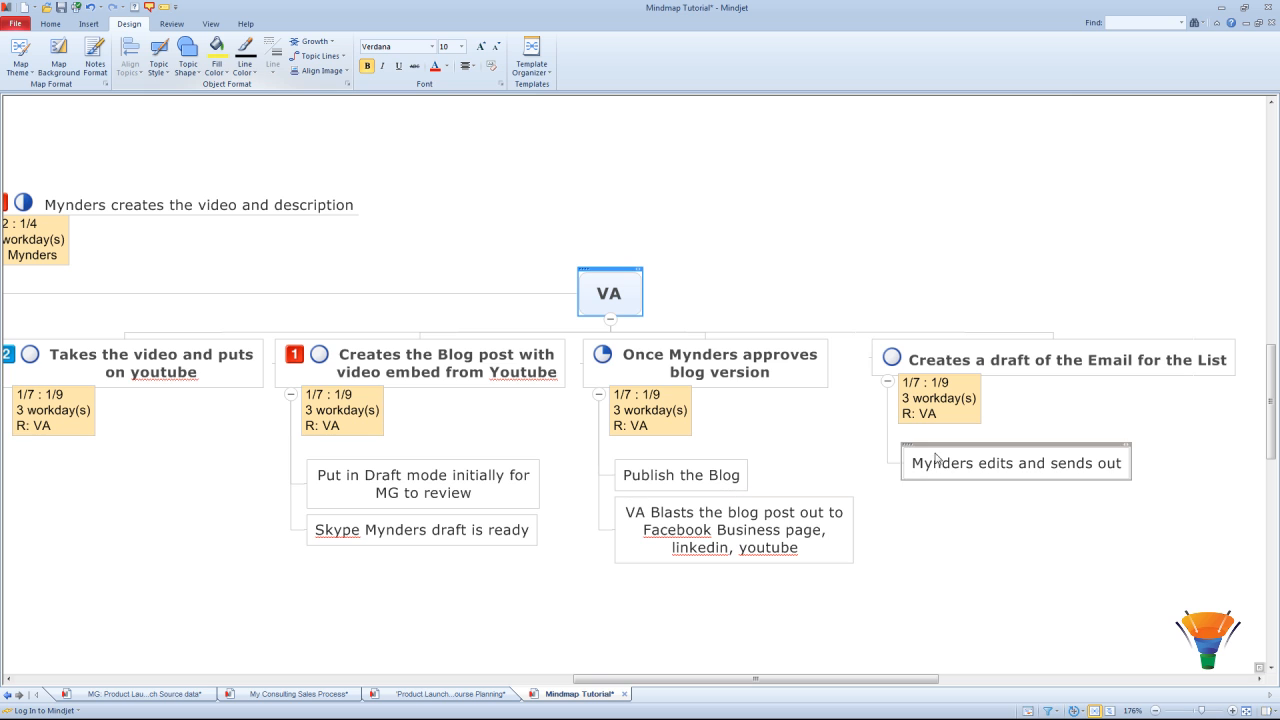
{"action": "left_click_drag", "start_coordinate": [720, 673], "coordinate": [640, 675]}
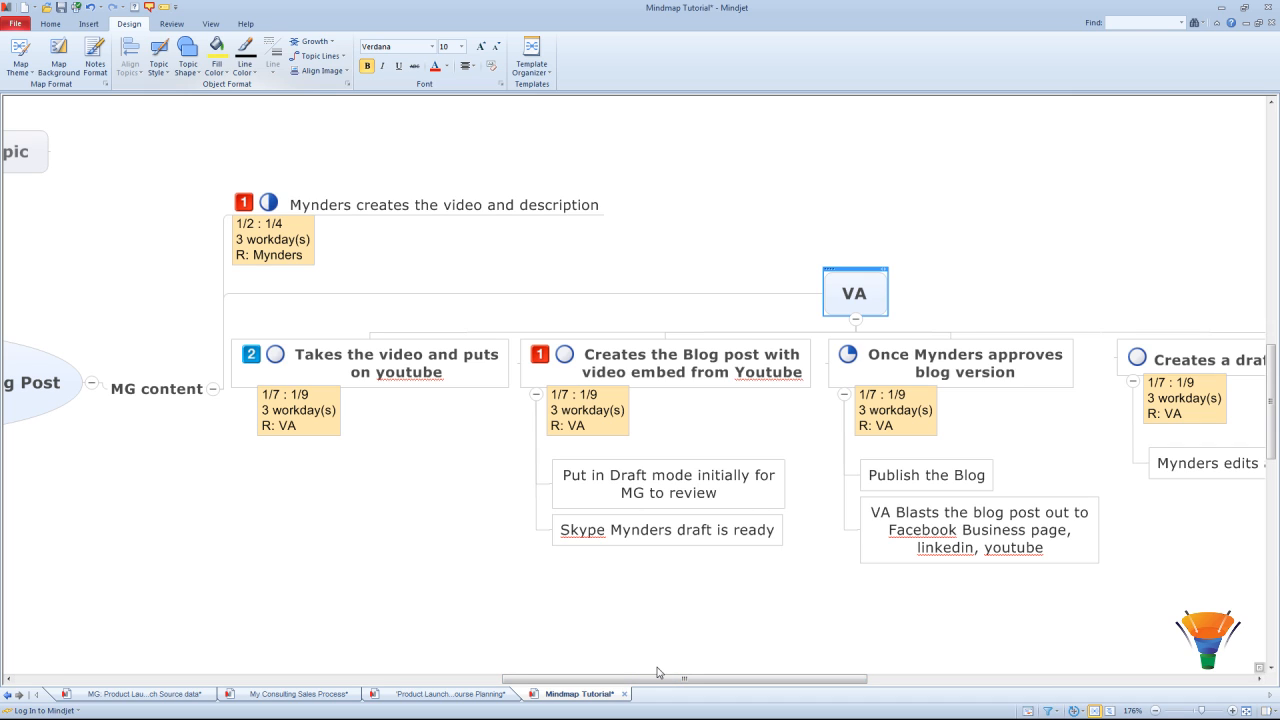
{"action": "scroll", "coordinate": [630, 650], "scroll_direction": "right", "scroll_amount": 1}
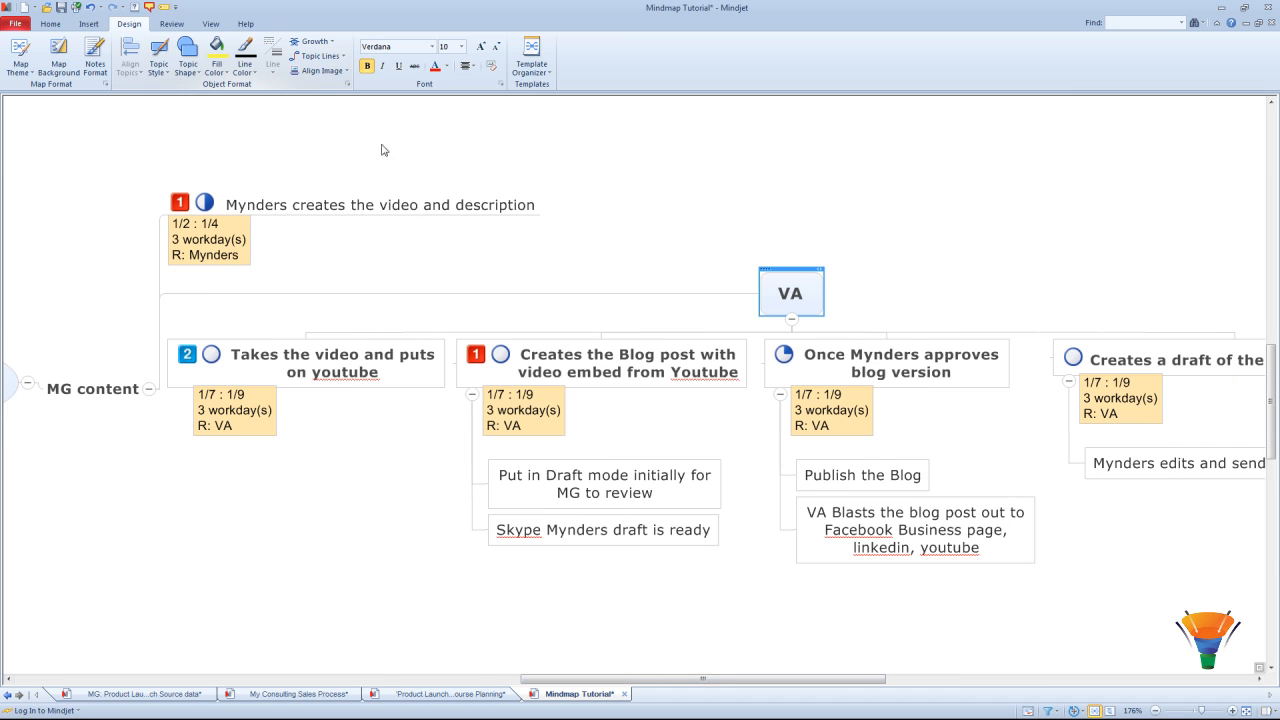
Step: Switch the VA branch's growth layout to a vertical tree
{"action": "left_click", "coordinate": [324, 44]}
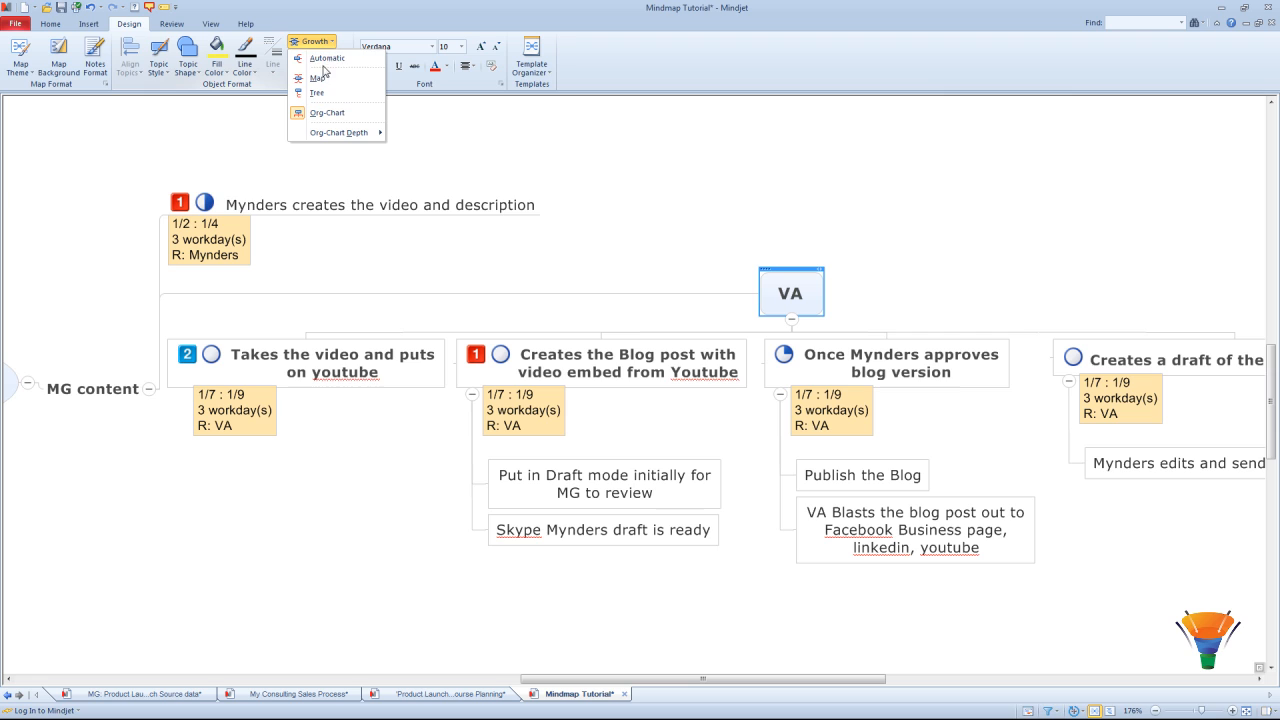
{"action": "left_click", "coordinate": [326, 114]}
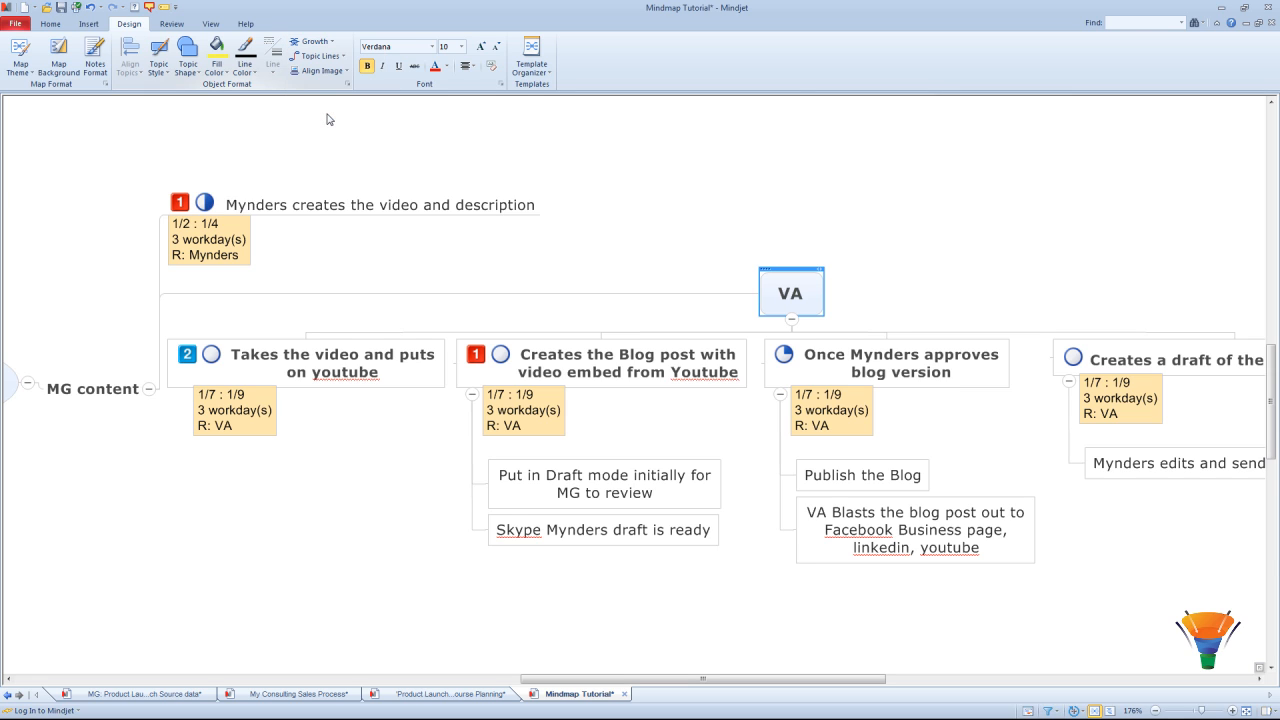
{"action": "left_click", "coordinate": [322, 44]}
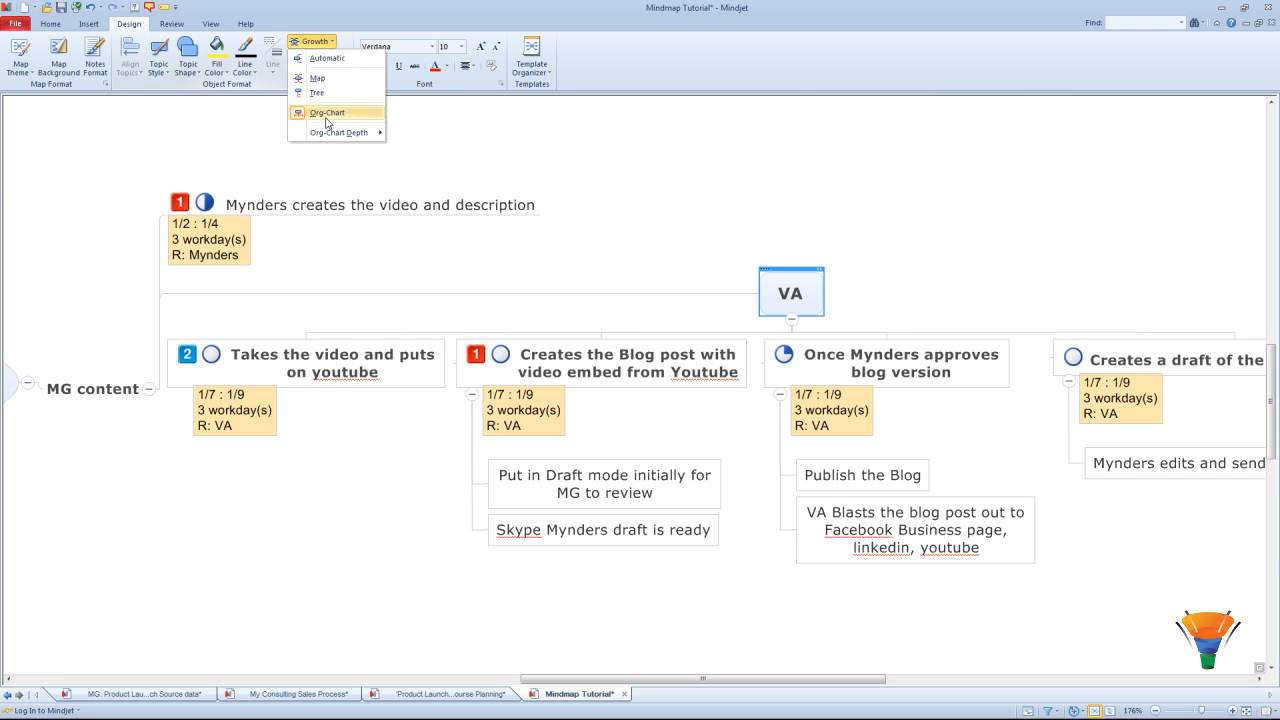
{"action": "left_click", "coordinate": [321, 94]}
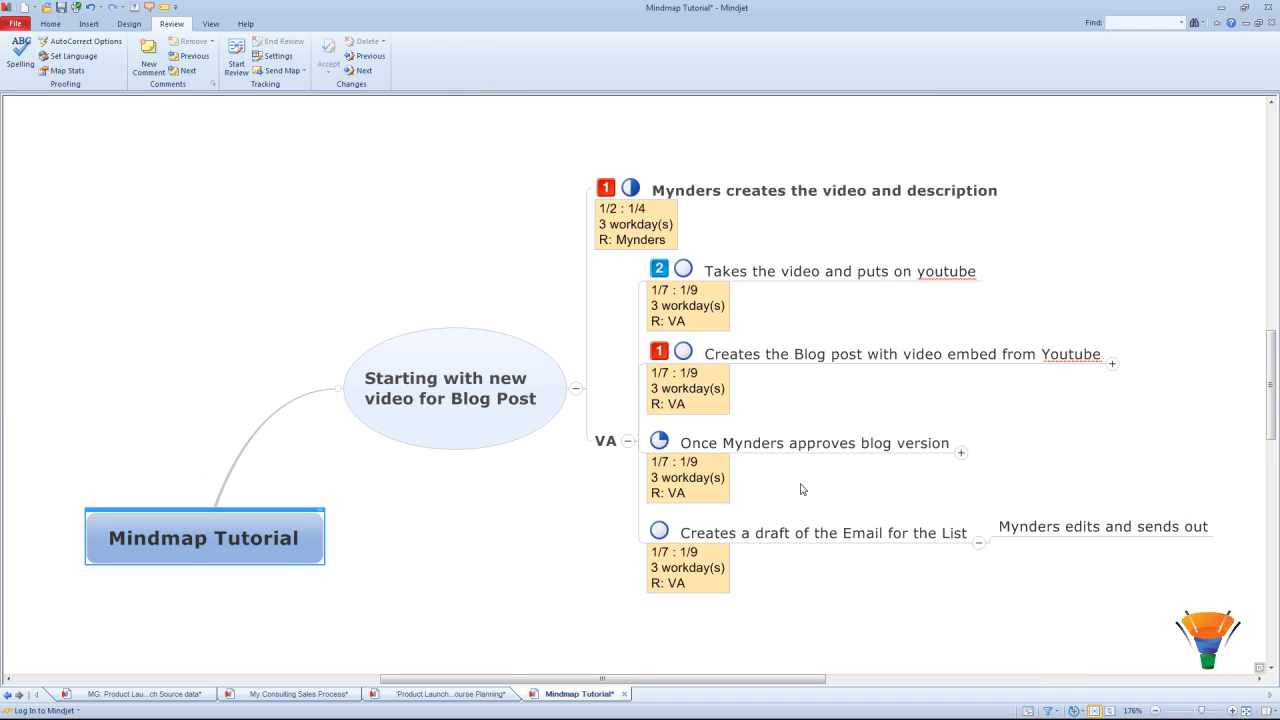
Step: Attach the comment 'rgjrgjrgjr' to the 'Mynders creates the video and description' topic
{"action": "left_click", "coordinate": [735, 193]}
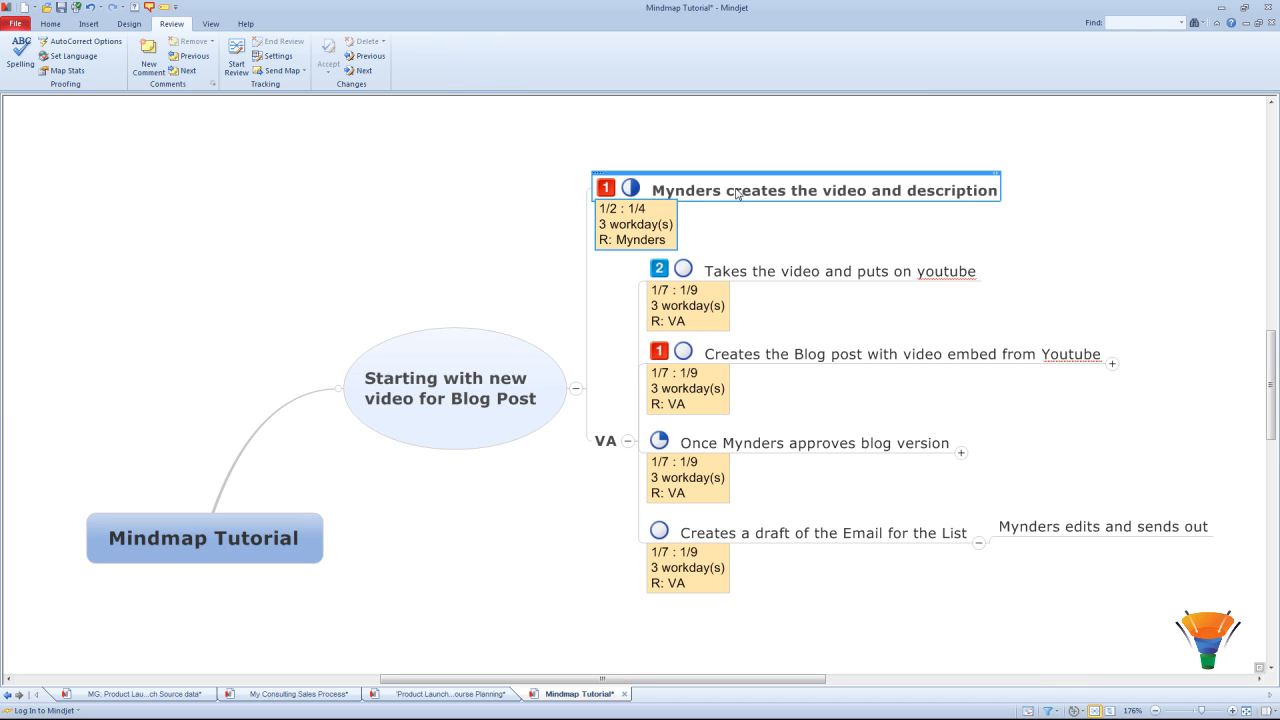
{"action": "left_click", "coordinate": [151, 55]}
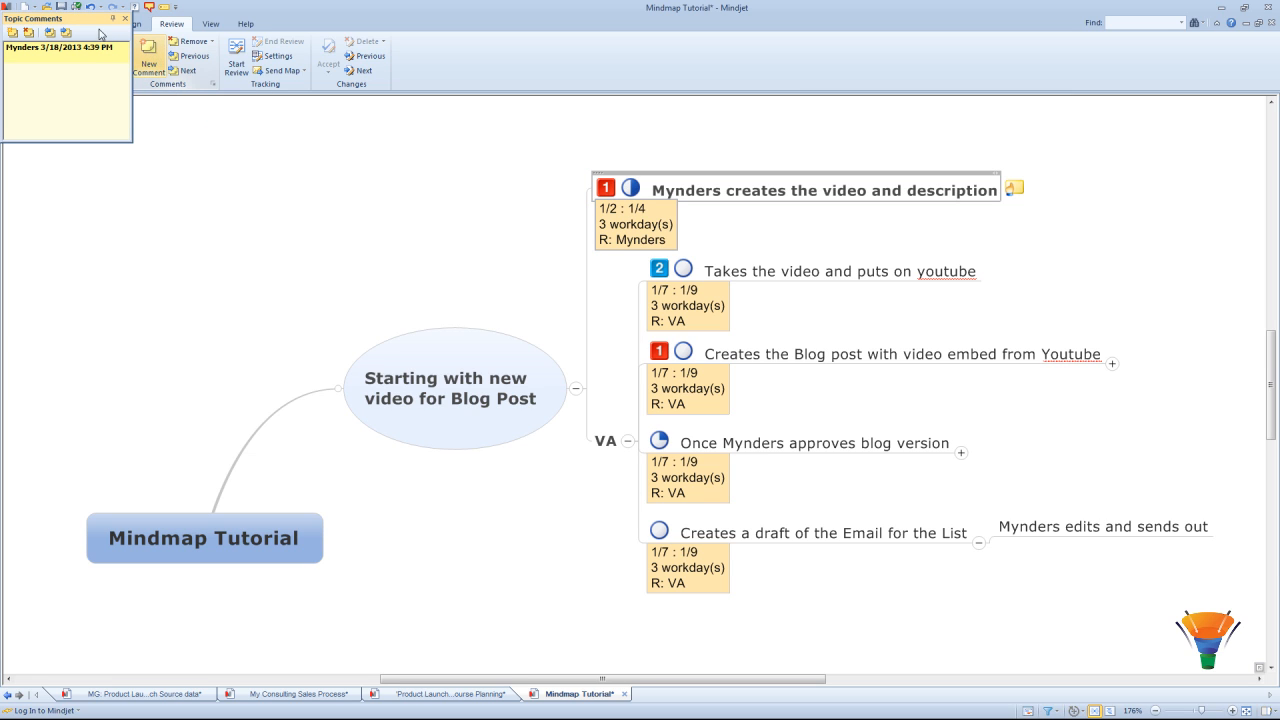
{"action": "left_click_drag", "start_coordinate": [90, 17], "coordinate": [1136, 137]}
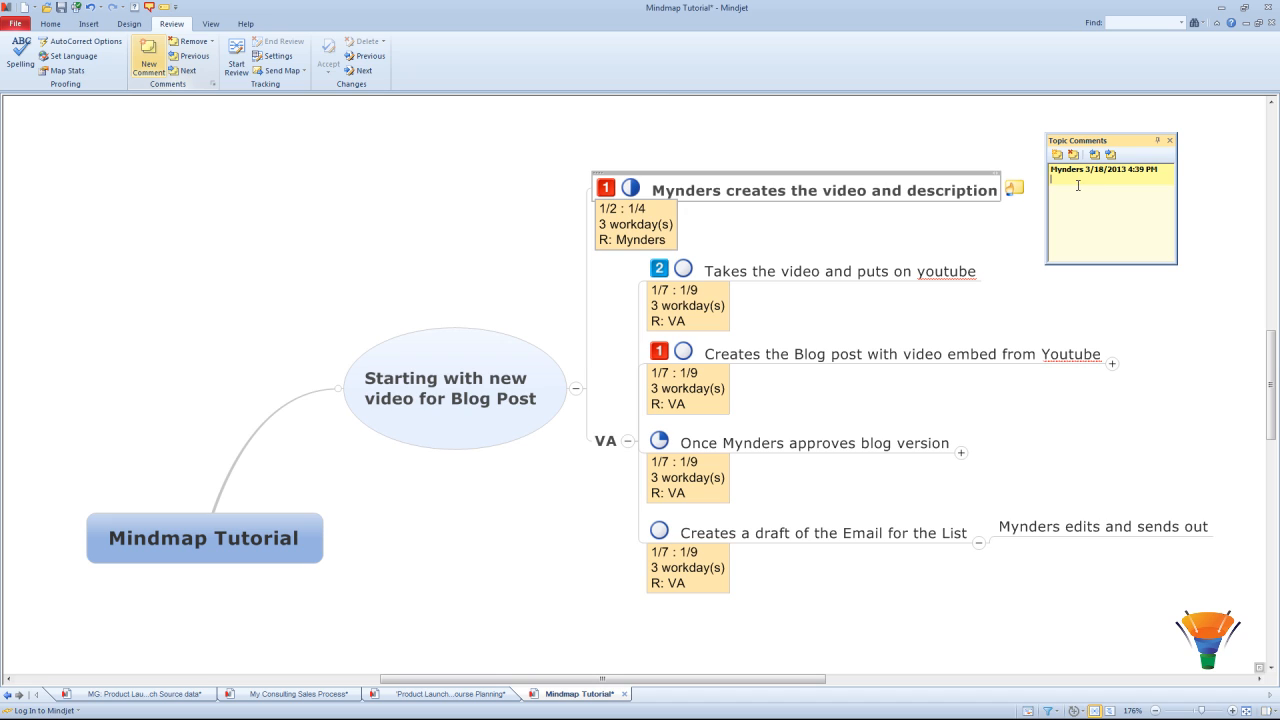
{"action": "type", "text": "rgjrgjrgjr"}
{"action": "left_click", "coordinate": [1169, 140]}
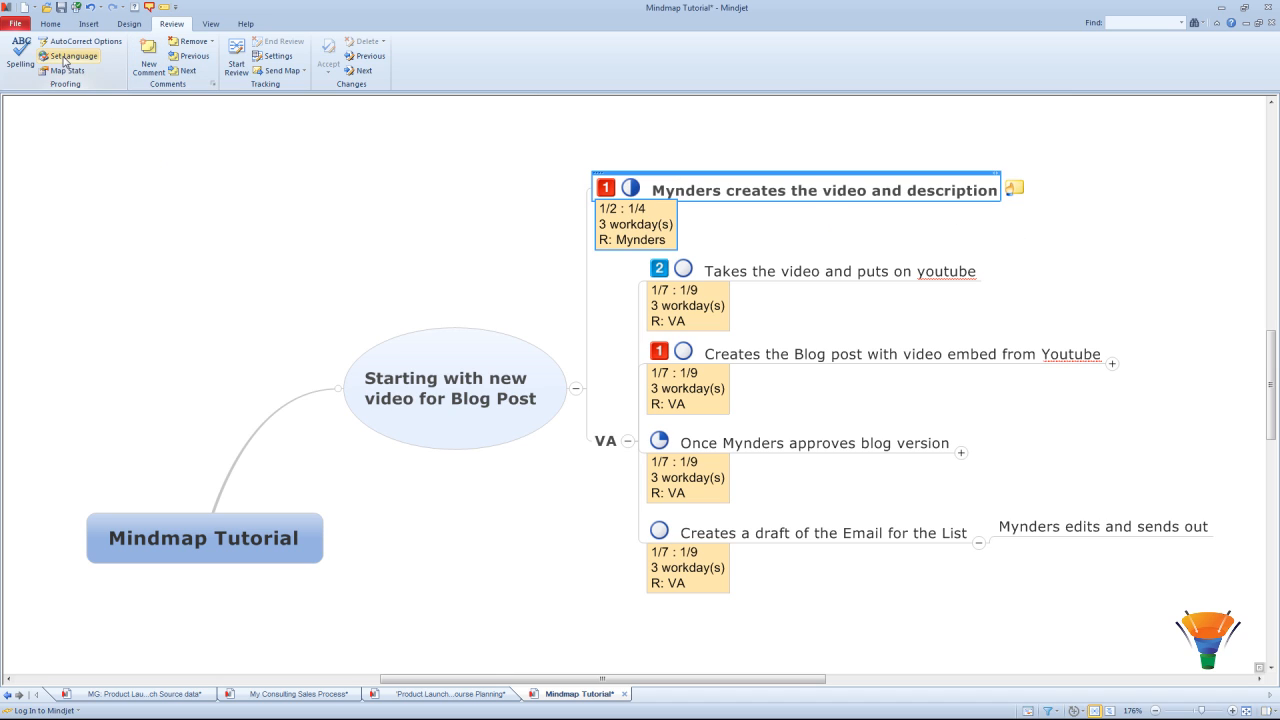
{"action": "left_click", "coordinate": [56, 25]}
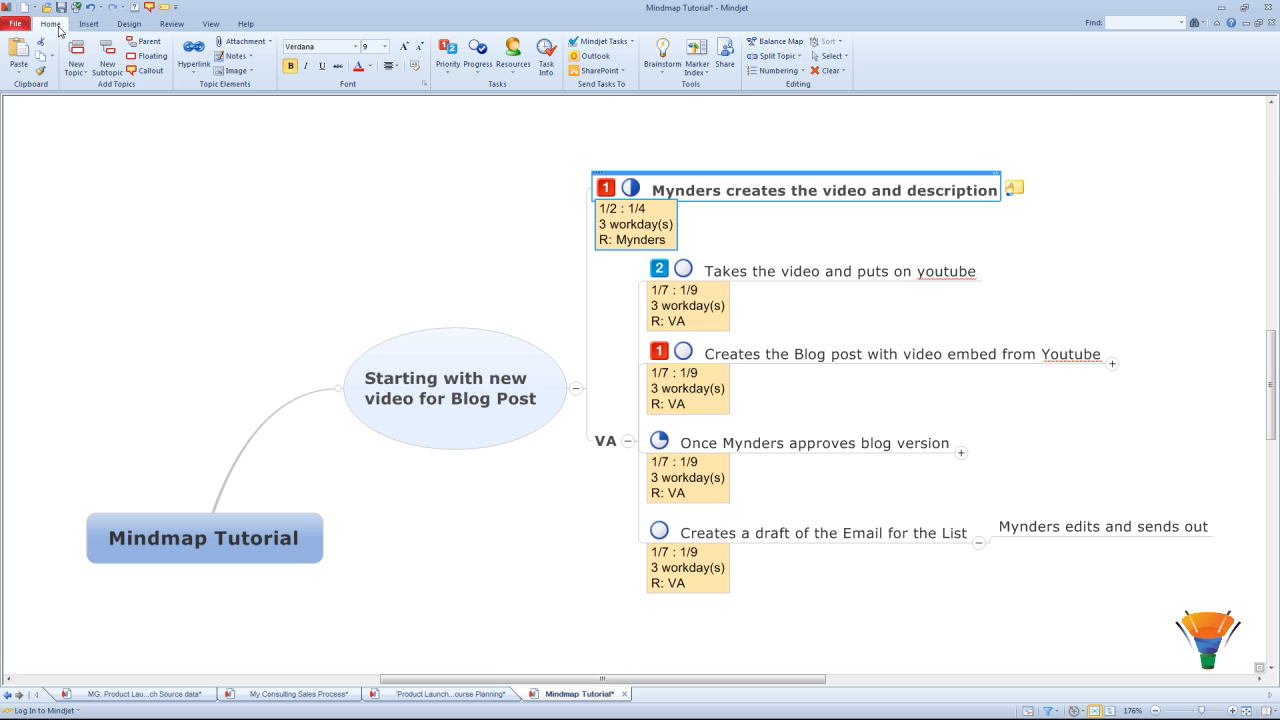
Step: Add the note 'Make an excel of potential topics' to the video-and-description topic, then reselect it
{"action": "left_click", "coordinate": [235, 58]}
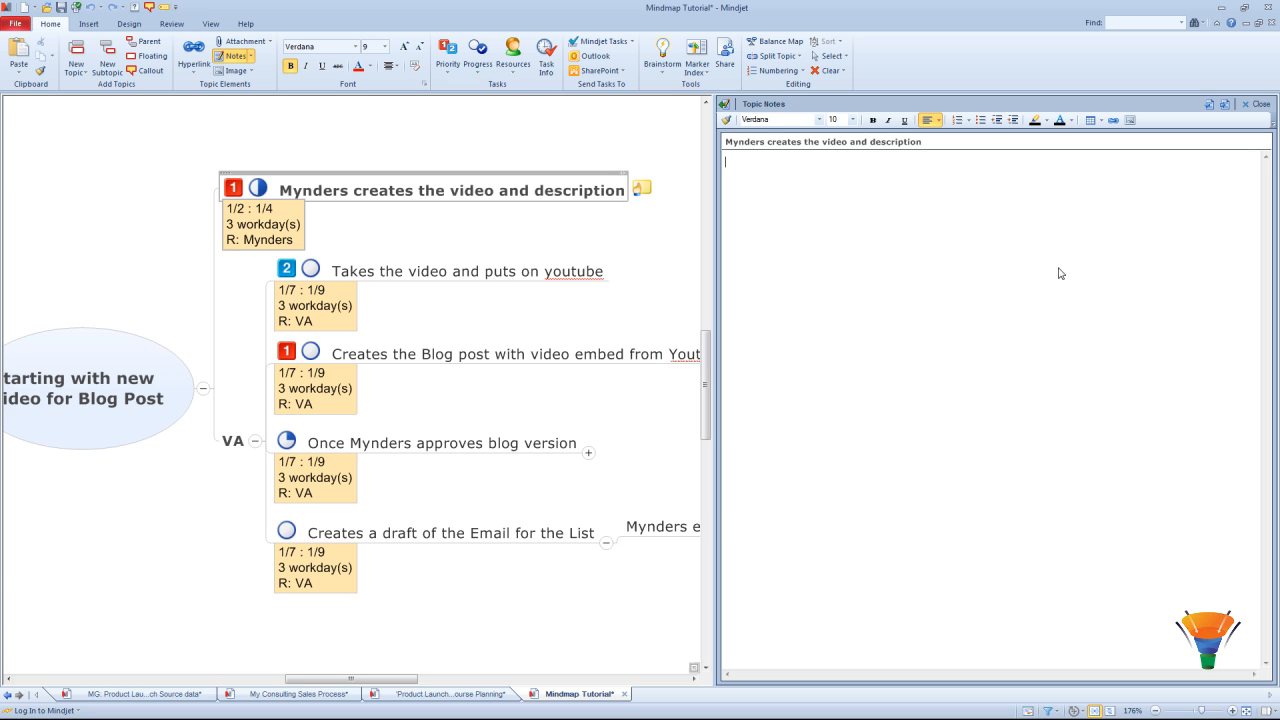
{"action": "type", "text": "Make an excel of potential topics"}
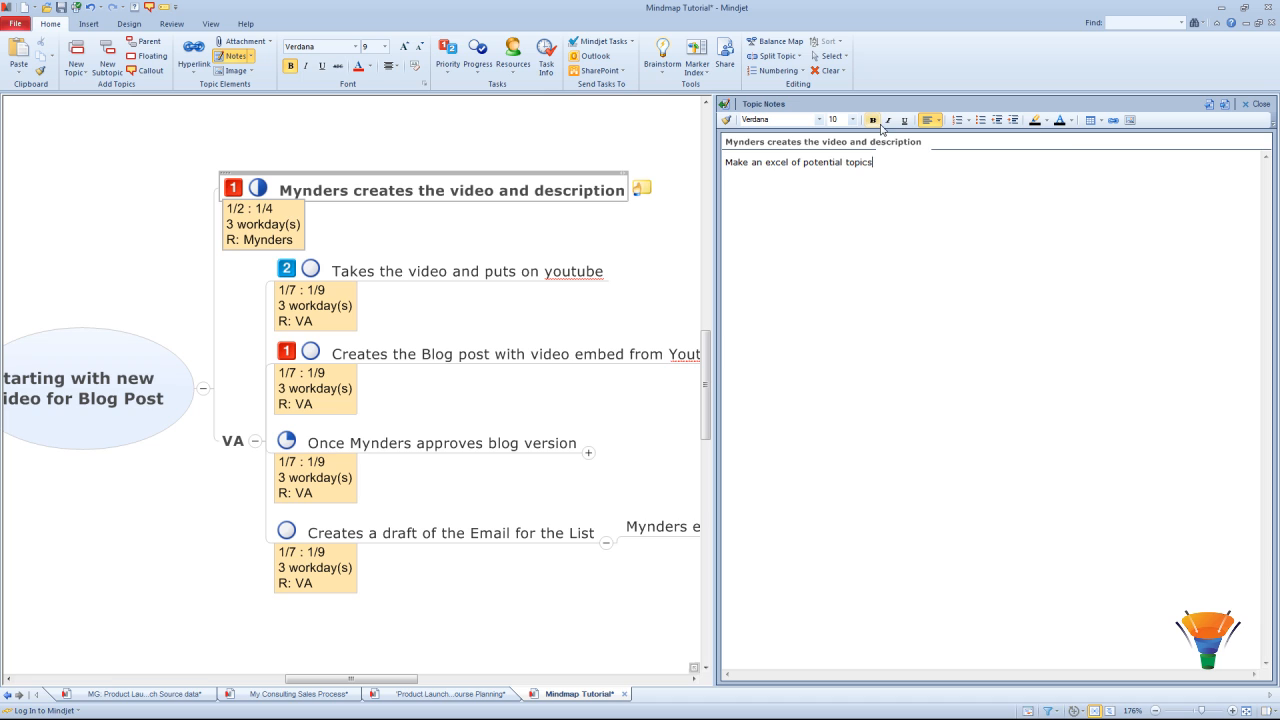
{"action": "left_click", "coordinate": [1252, 104]}
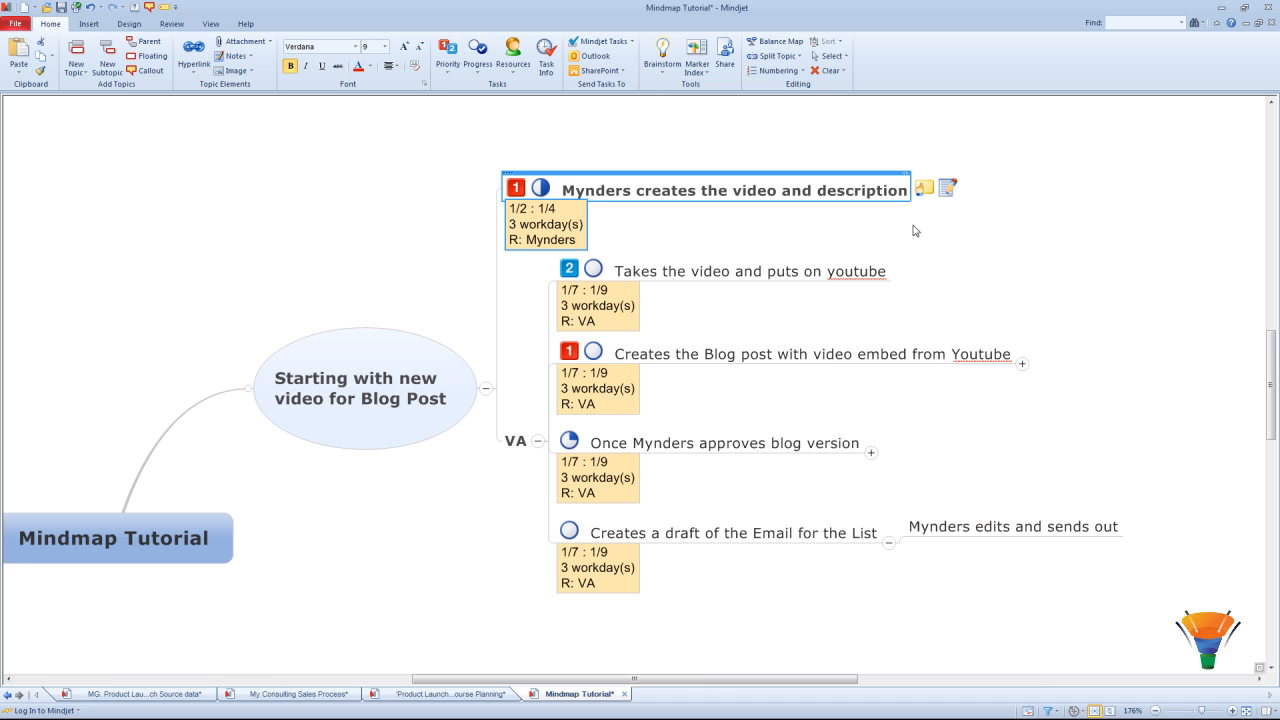
{"action": "left_click", "coordinate": [1070, 295]}
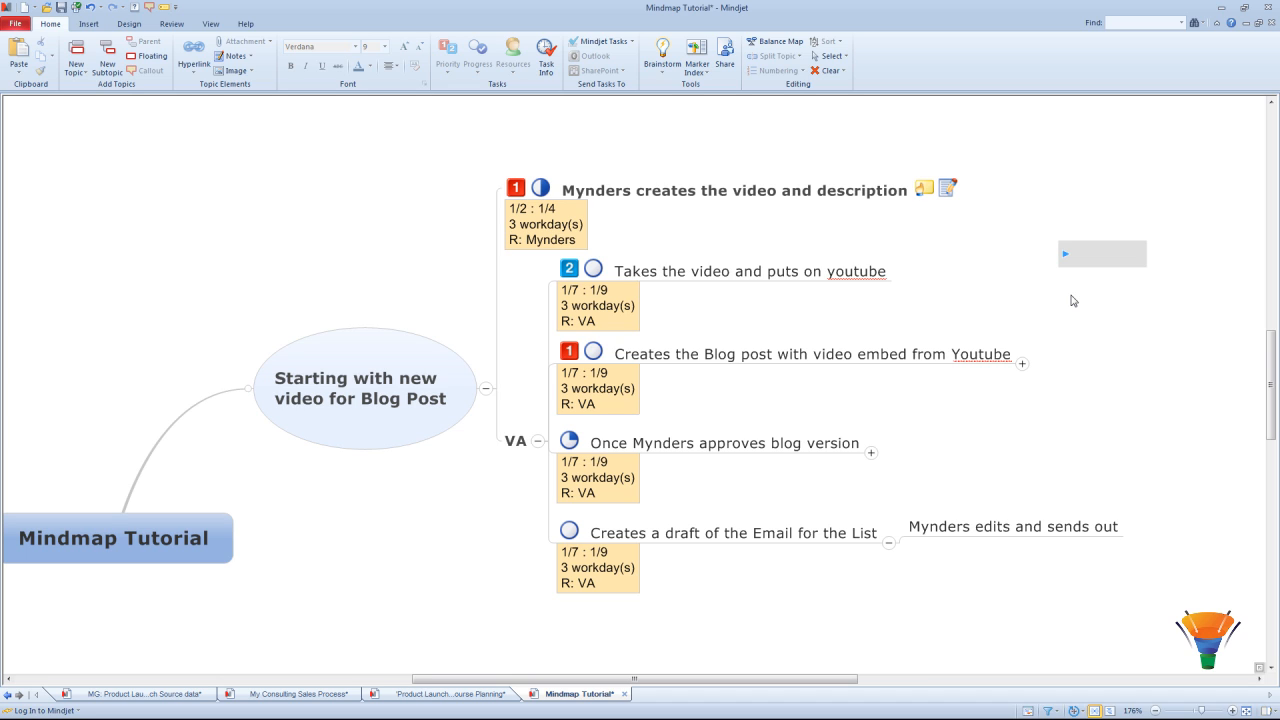
{"action": "left_click", "coordinate": [752, 192]}
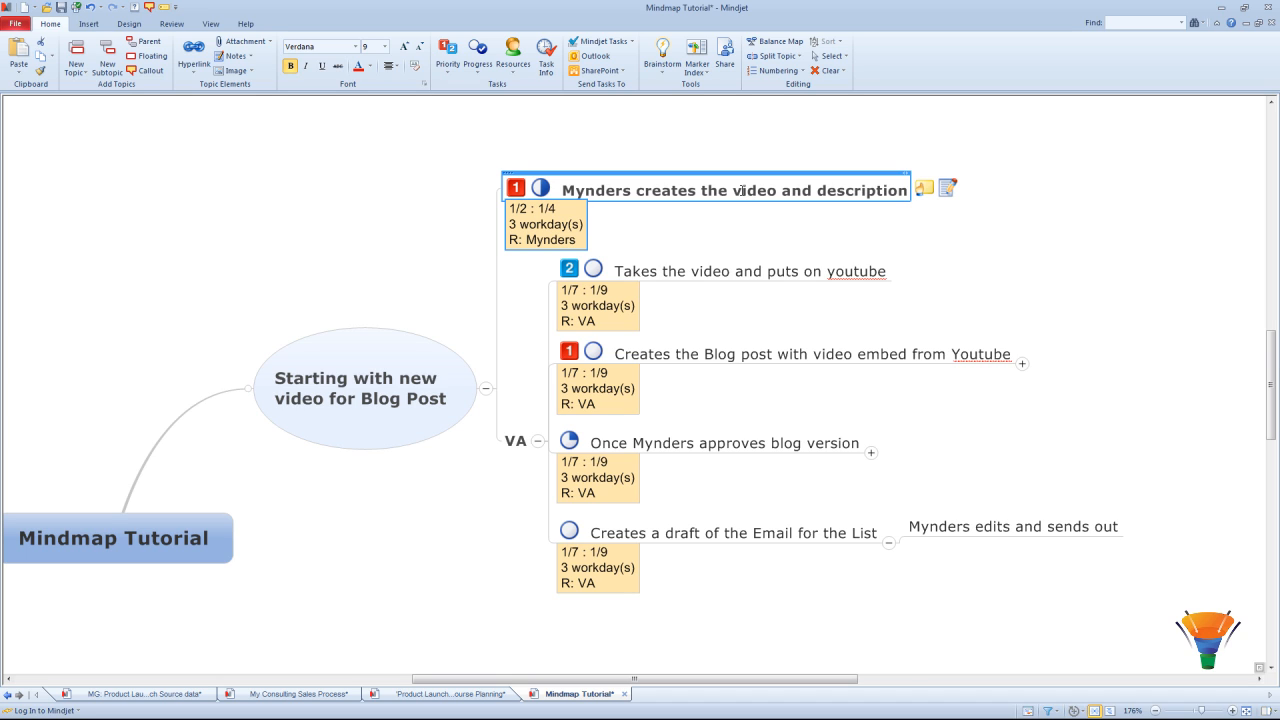
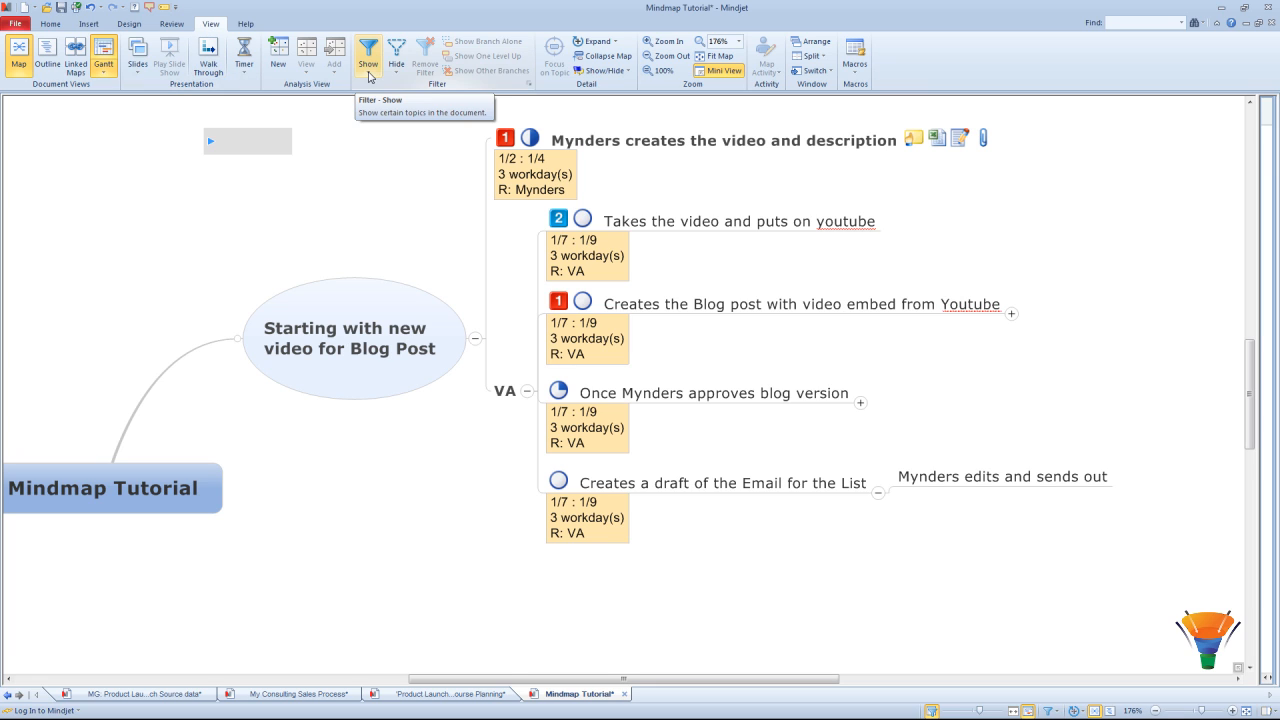
Step: Filter the map by Assigned To so only the video creator's task shows
{"action": "left_click", "coordinate": [368, 70]}
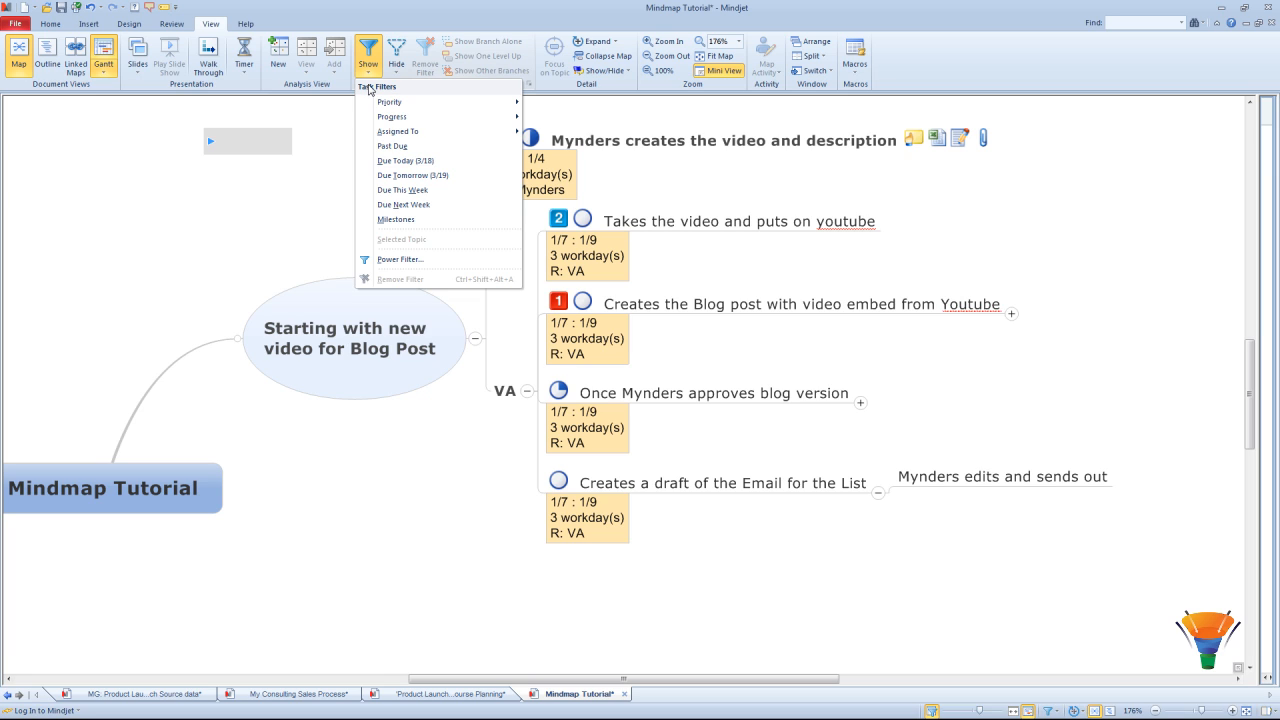
{"action": "mouse_move", "coordinate": [391, 138]}
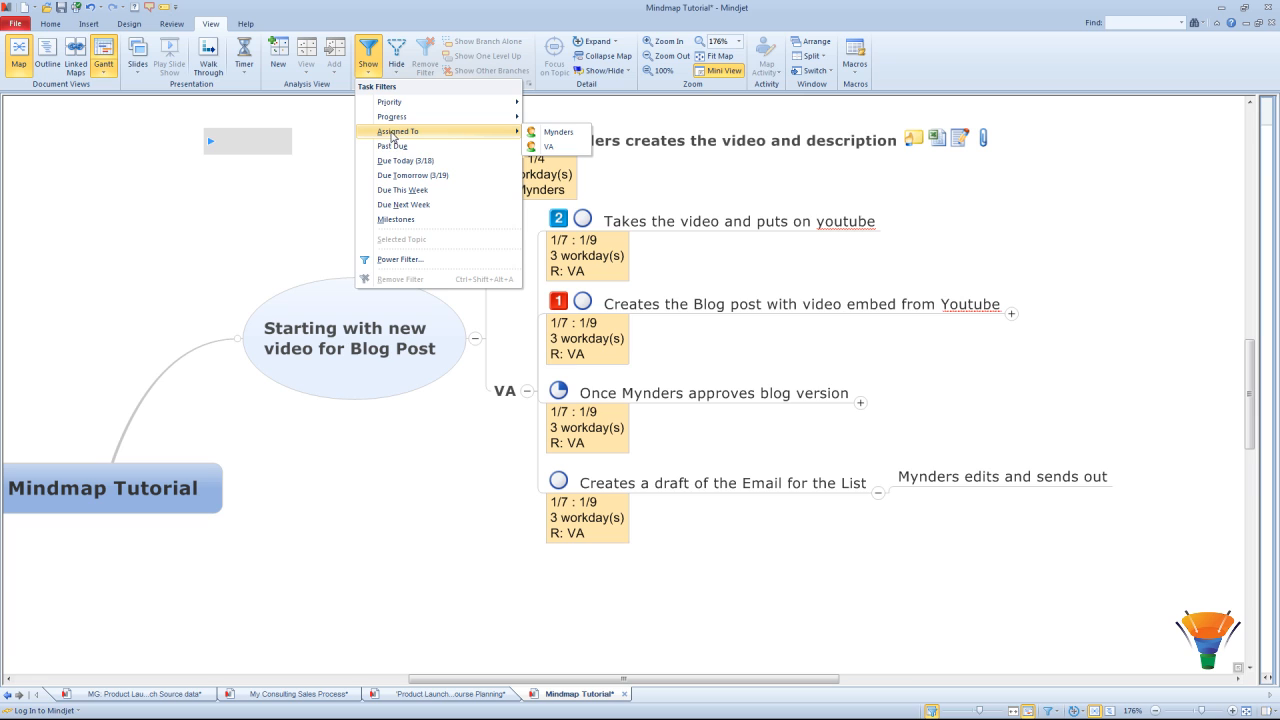
{"action": "left_click", "coordinate": [564, 138]}
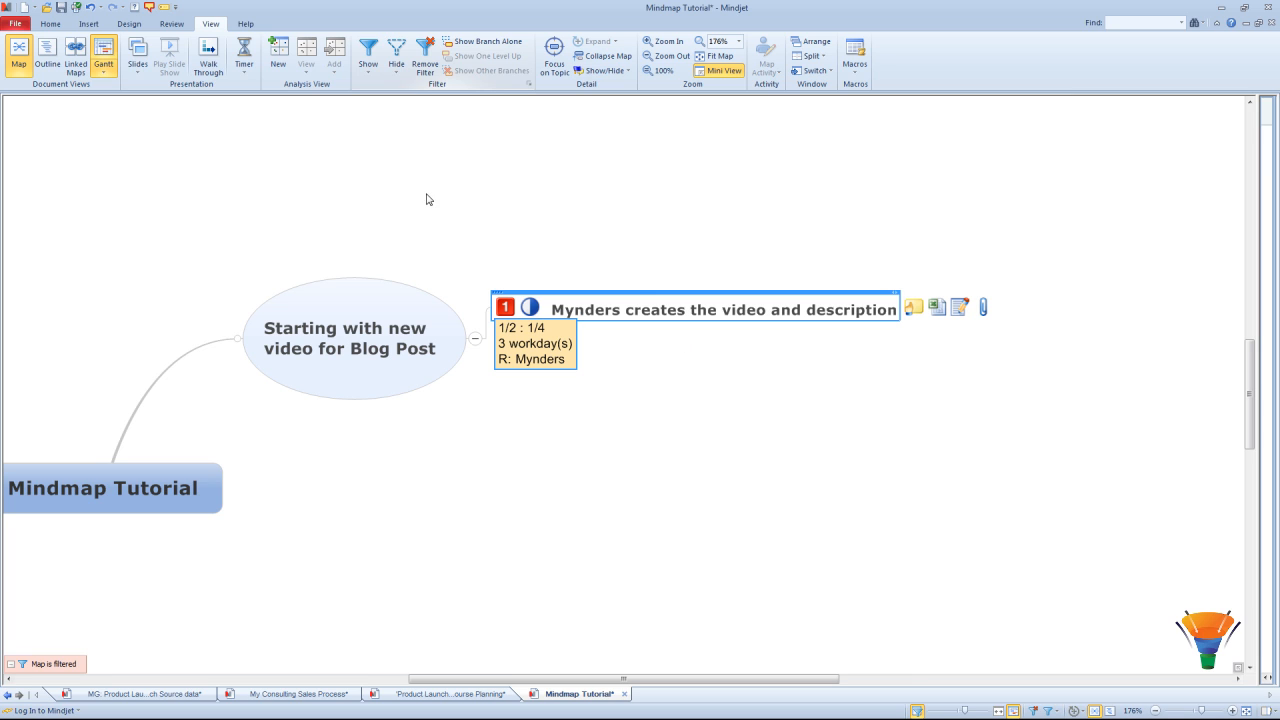
Step: Try the Assigned To filter for VA and dismiss the 'no topics to filter' message
{"action": "left_click", "coordinate": [367, 76]}
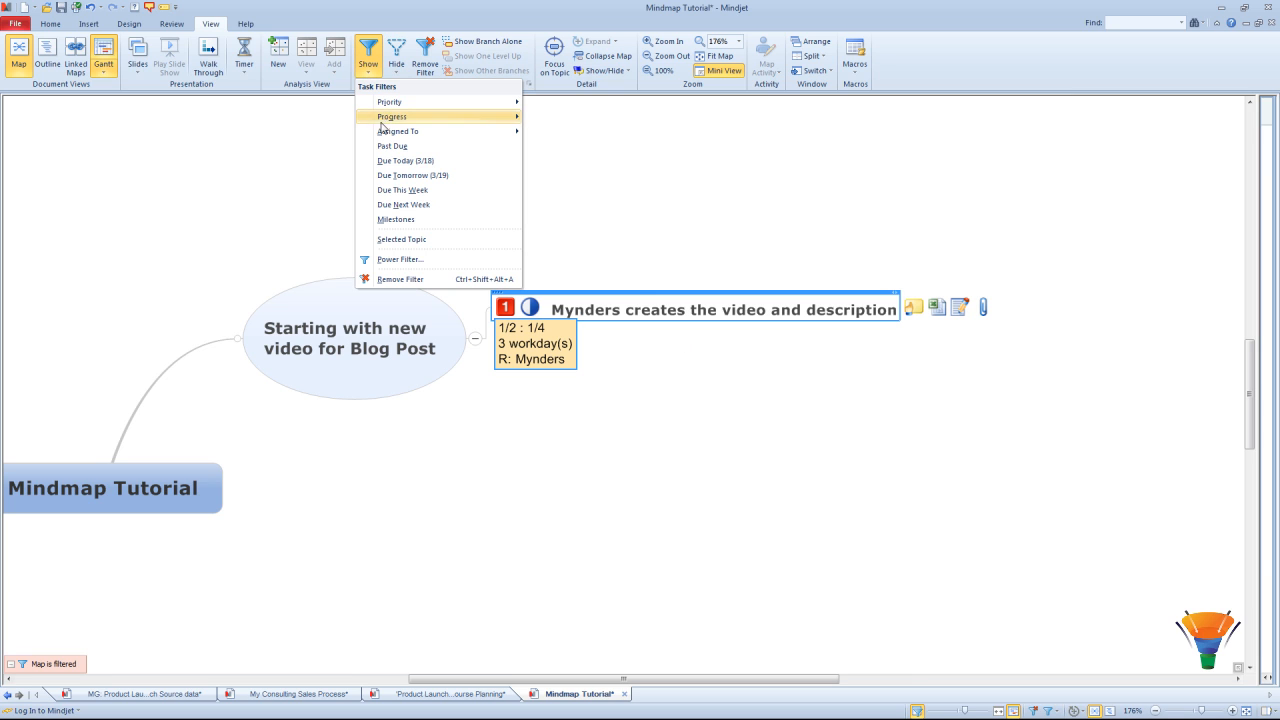
{"action": "mouse_move", "coordinate": [396, 133]}
{"action": "left_click", "coordinate": [543, 148]}
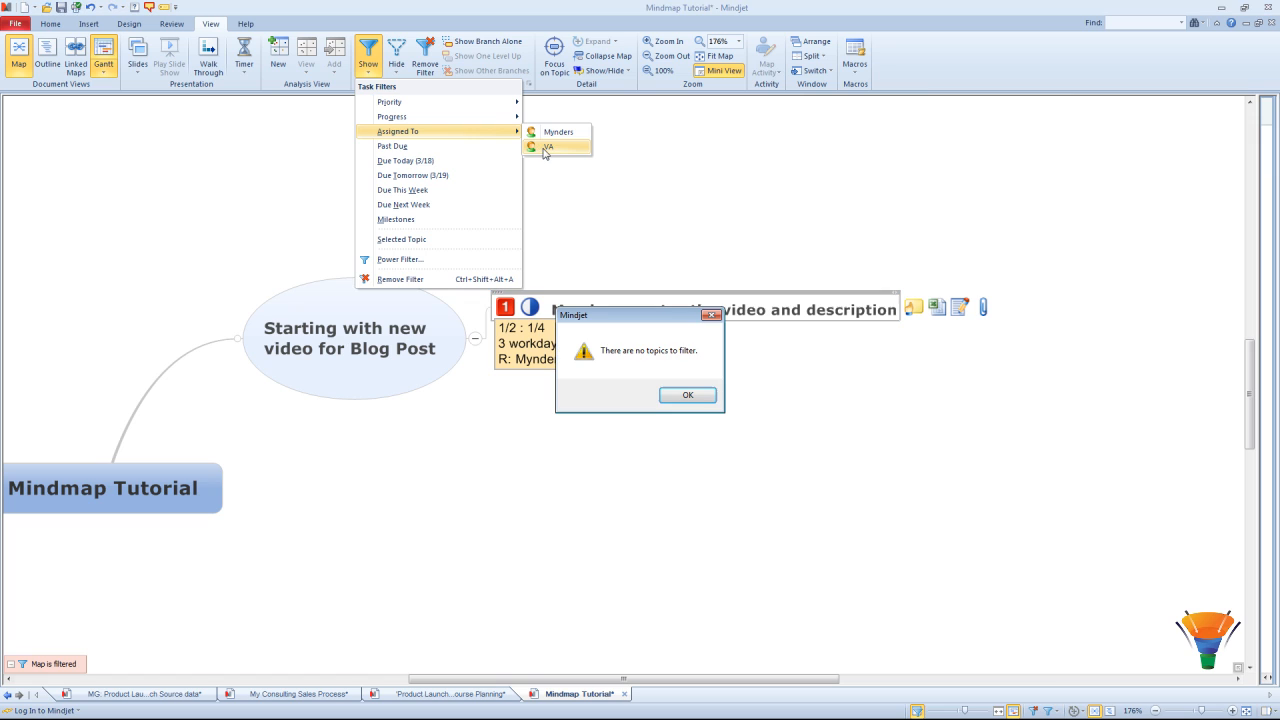
{"action": "left_click", "coordinate": [688, 396]}
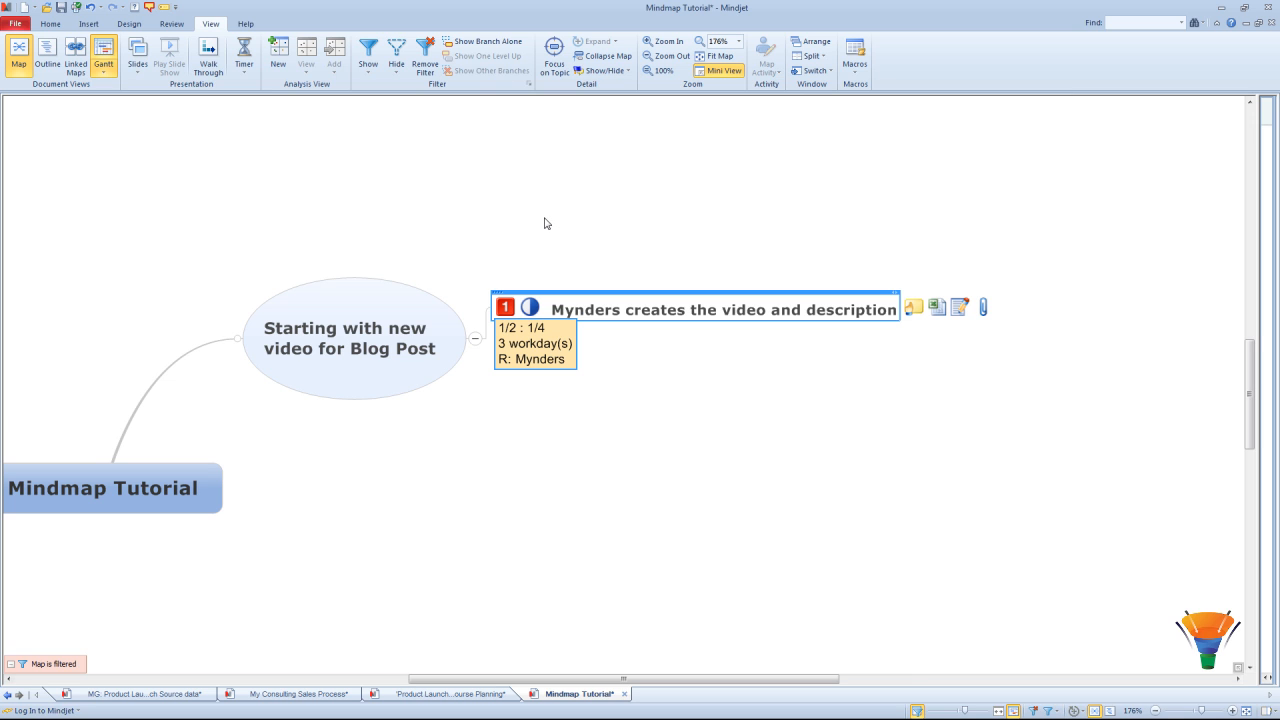
Step: Remove the filter, then show VA's tasks and milestones alongside the video-creation task
{"action": "left_click", "coordinate": [421, 52]}
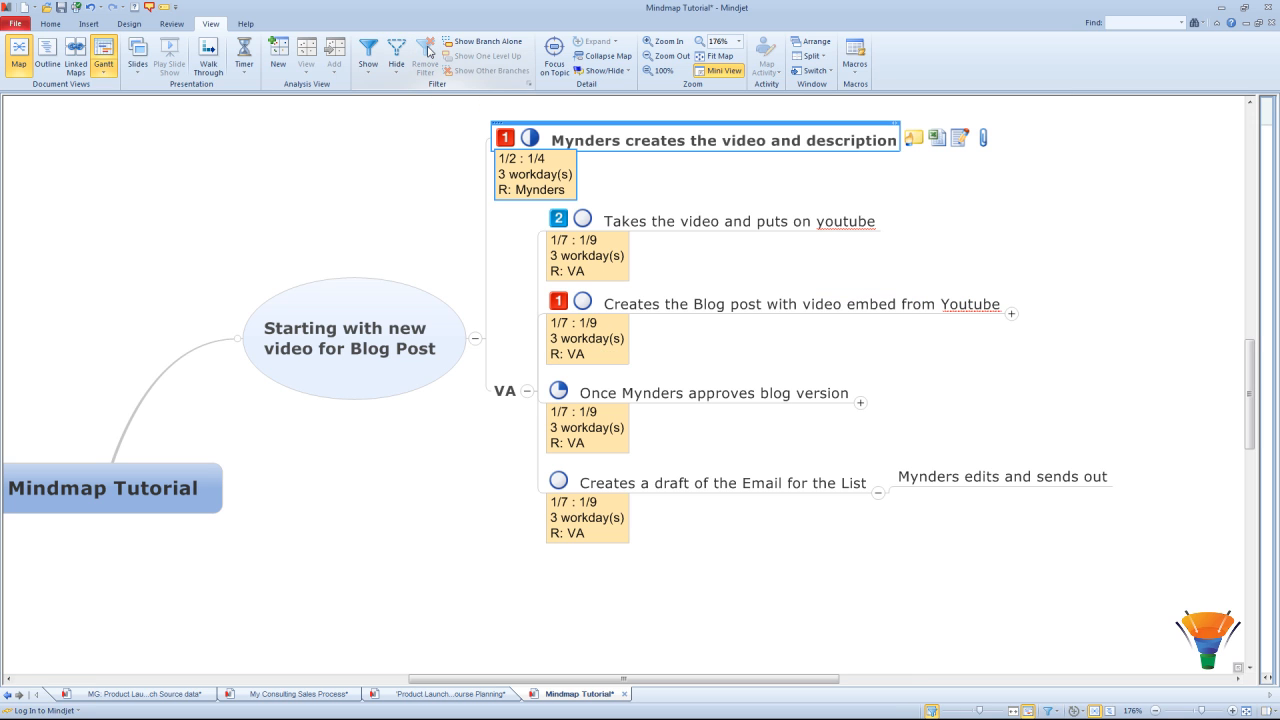
{"action": "left_click", "coordinate": [370, 66]}
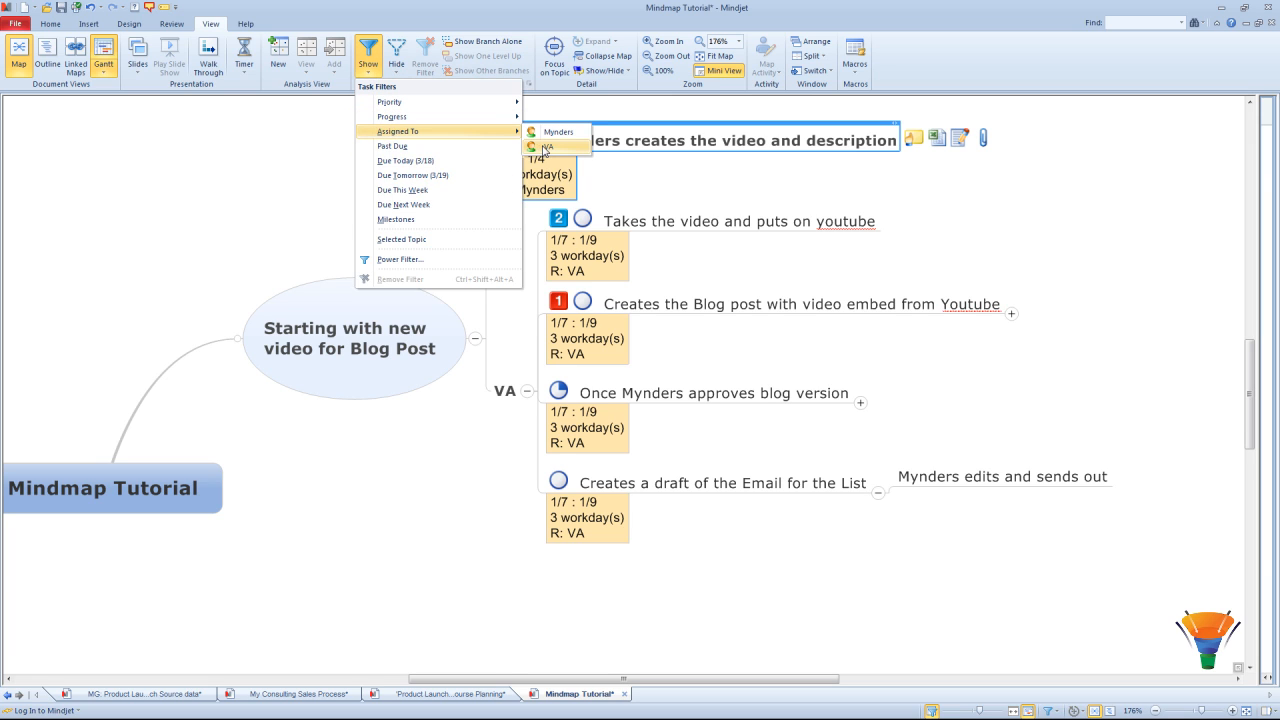
{"action": "left_click", "coordinate": [548, 153]}
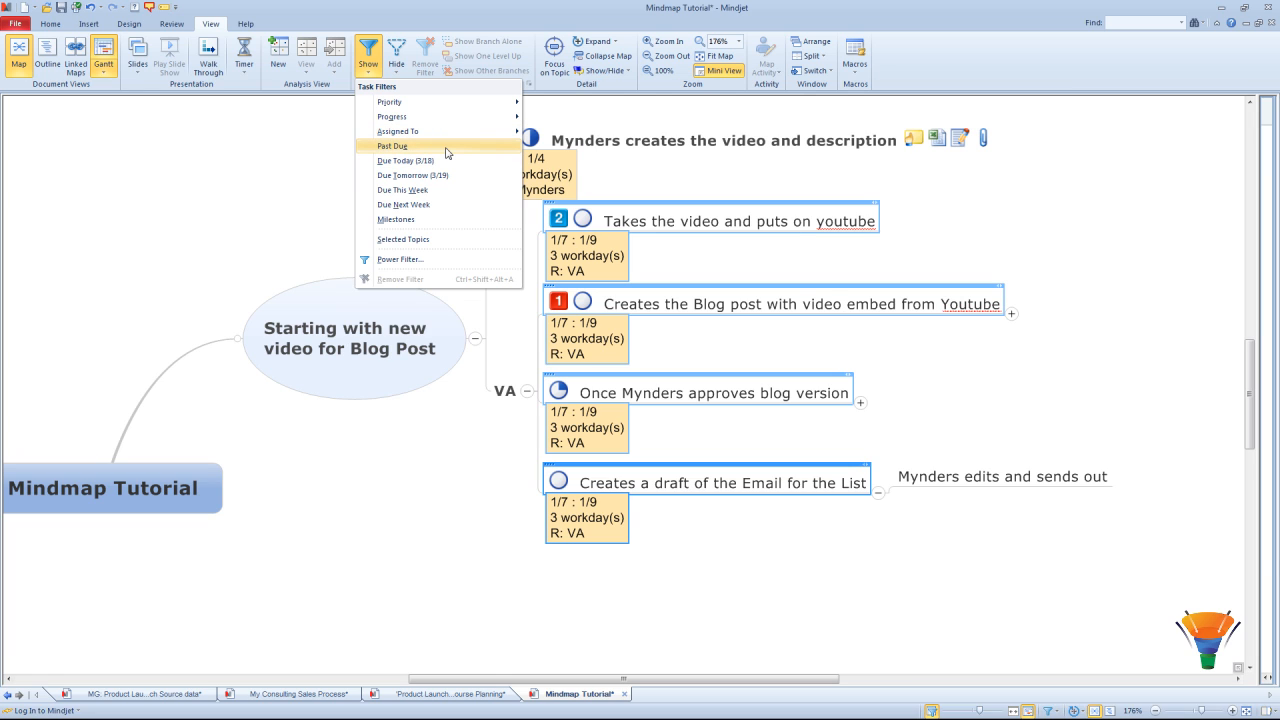
{"action": "left_click", "coordinate": [433, 221]}
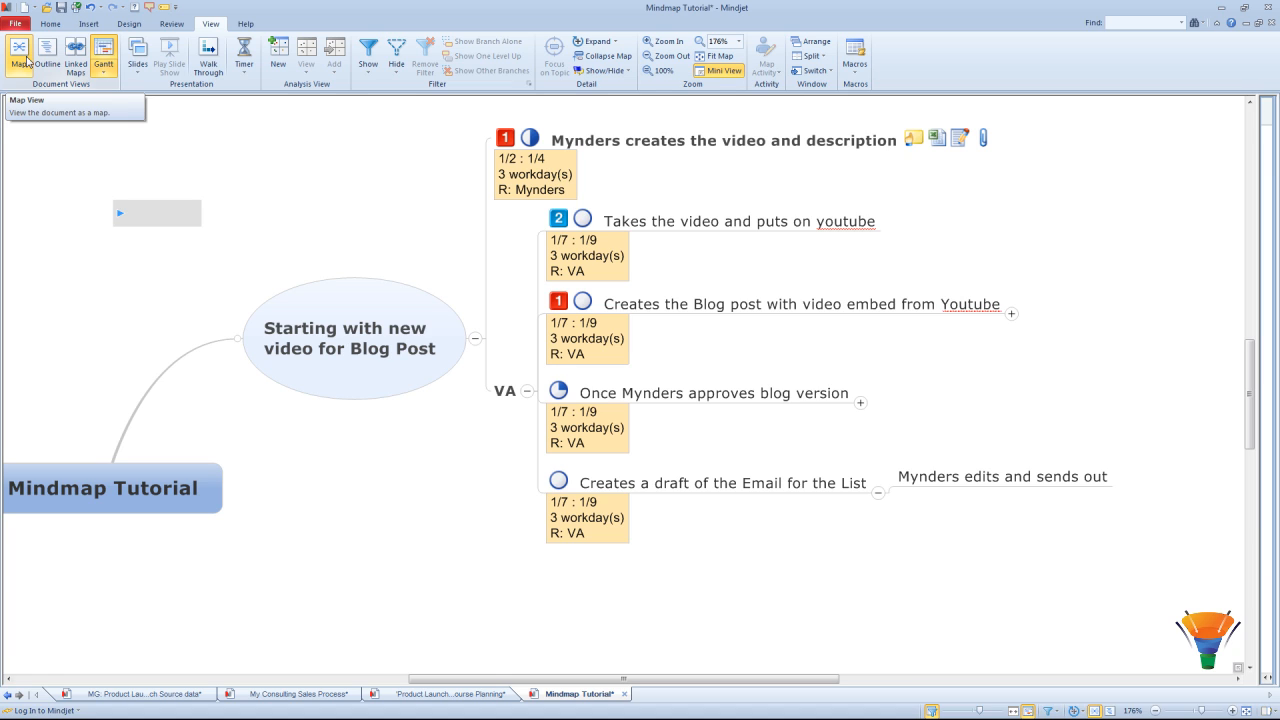
Step: Show the tasks in a Gantt chart with a wider Task column, then view the map as an outline
{"action": "left_click", "coordinate": [104, 52]}
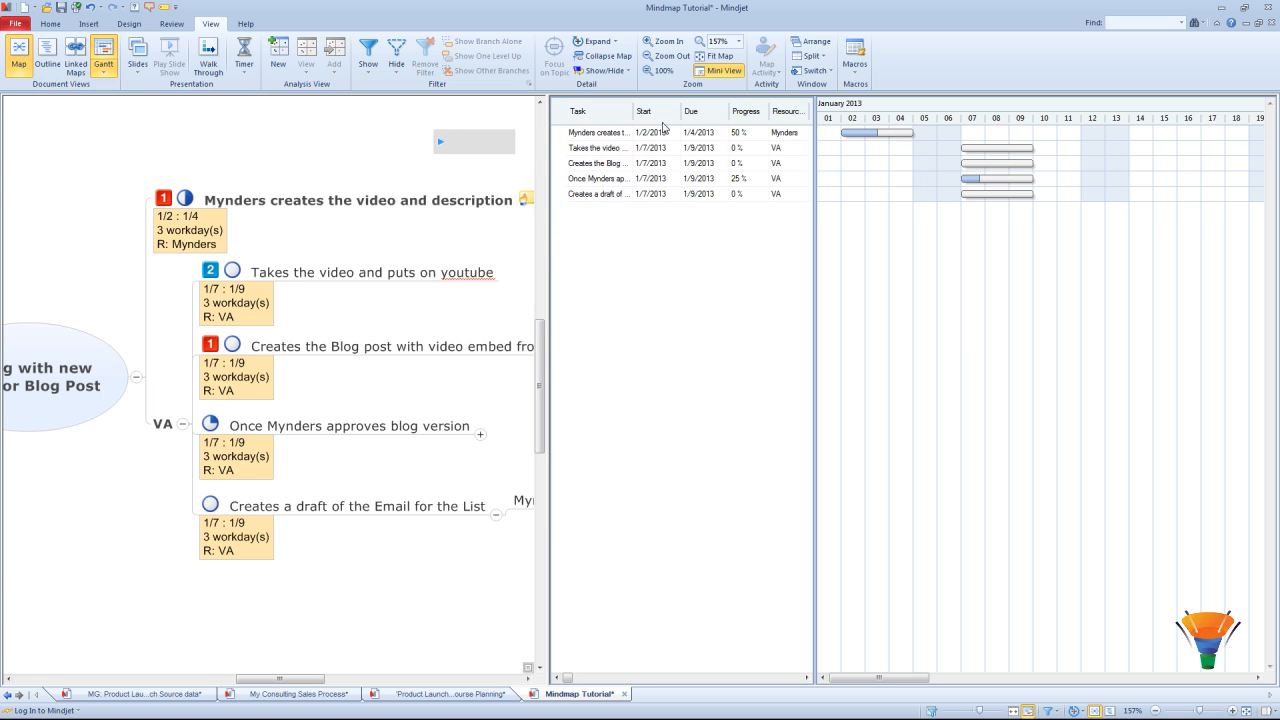
{"action": "left_click_drag", "start_coordinate": [633, 111], "coordinate": [667, 113]}
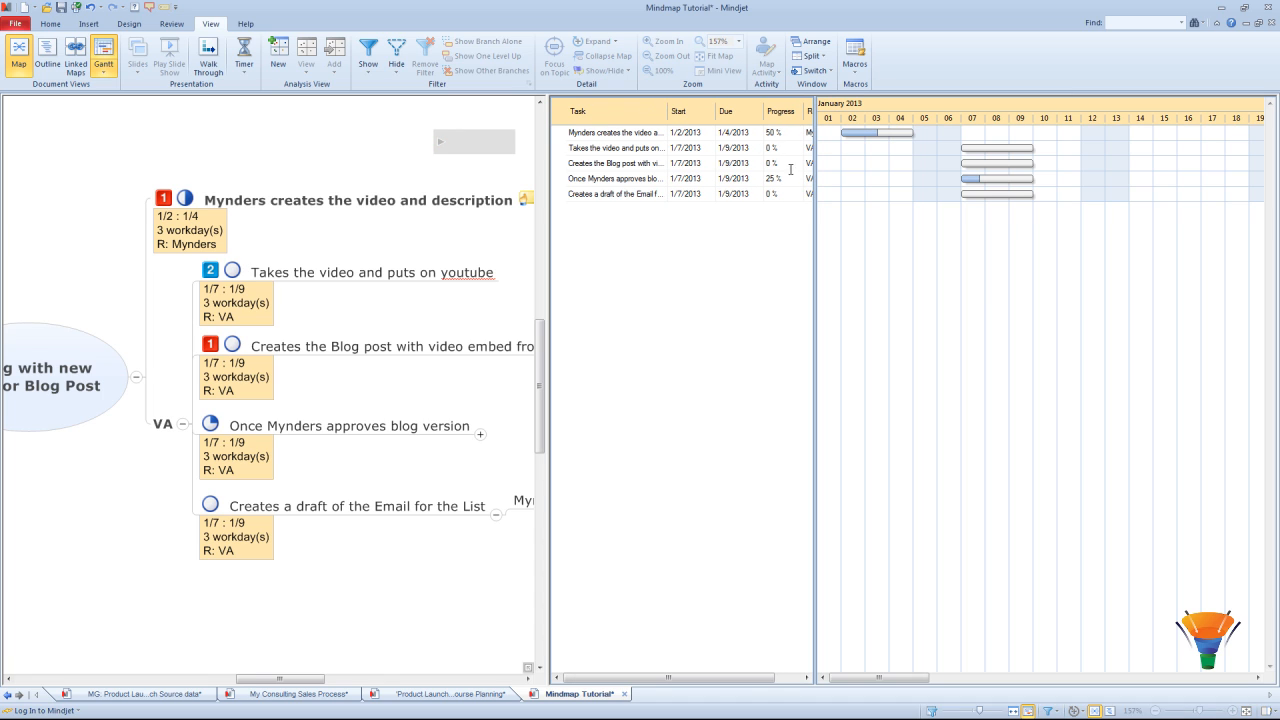
{"action": "left_click_drag", "start_coordinate": [816, 218], "coordinate": [860, 217]}
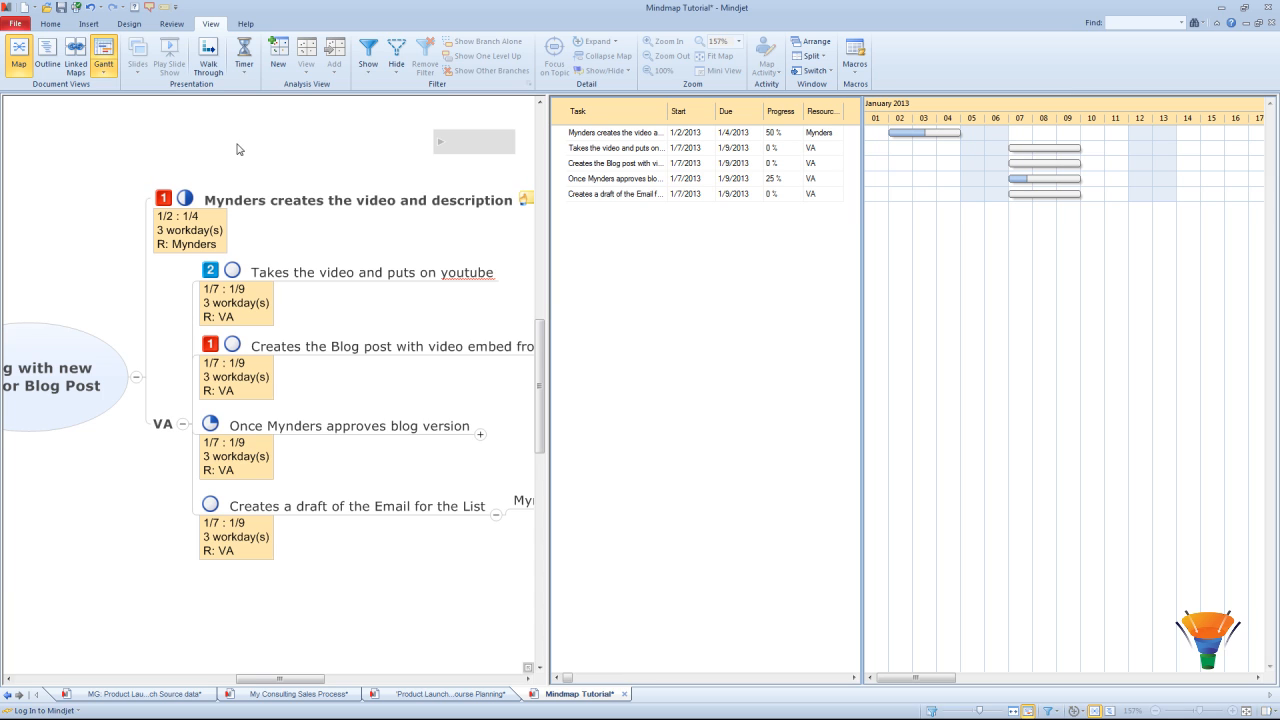
{"action": "left_click", "coordinate": [47, 57]}
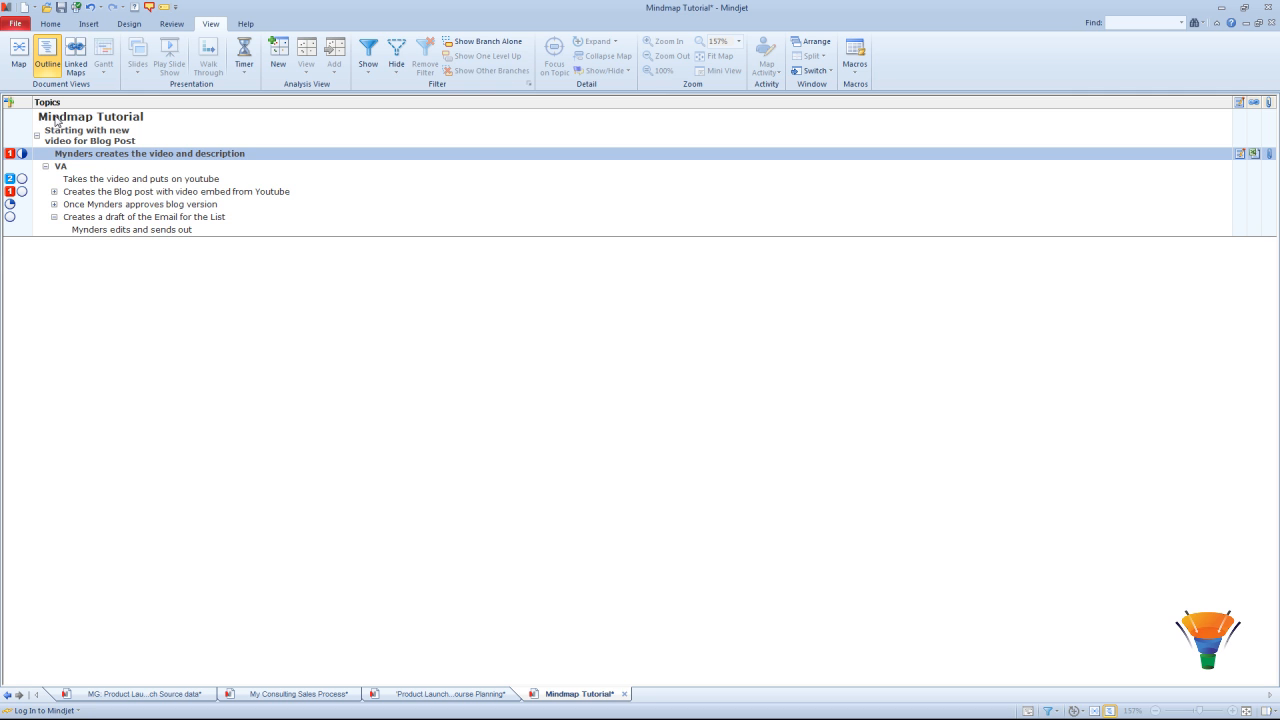
Step: Return to the map view and bring up the Recent Files list in Backstage
{"action": "left_click", "coordinate": [18, 52]}
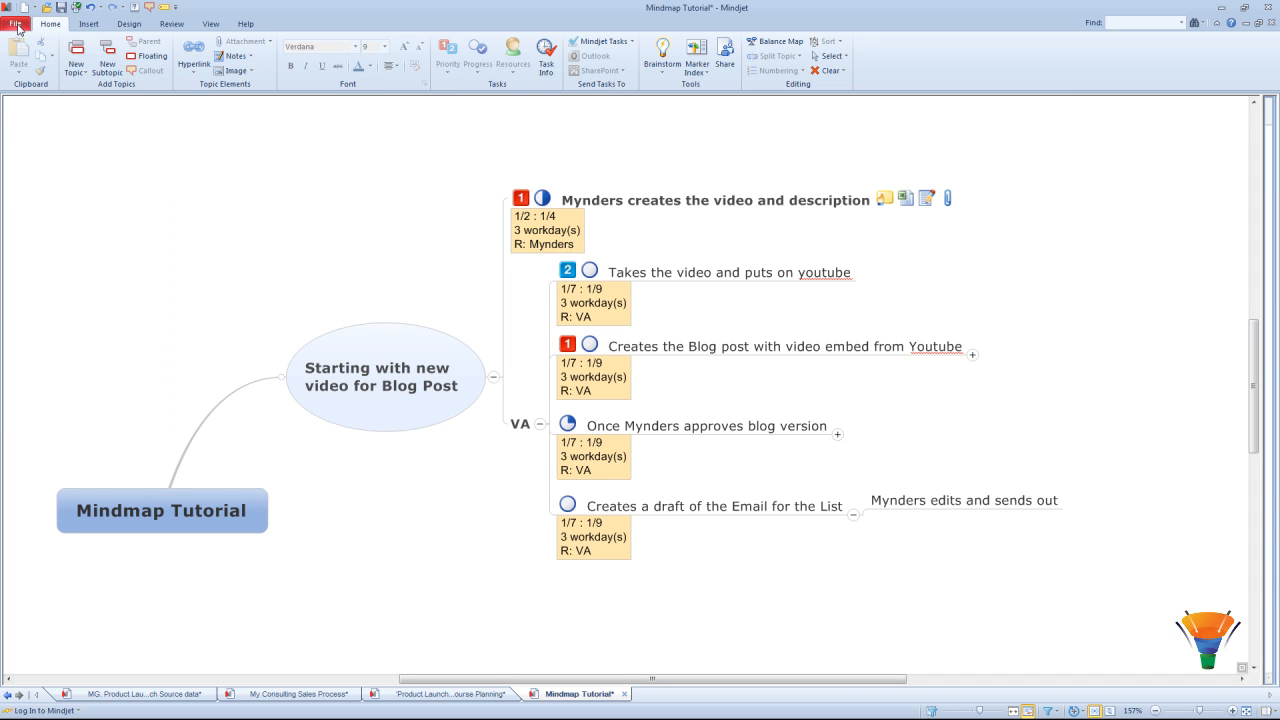
{"action": "left_click", "coordinate": [17, 25]}
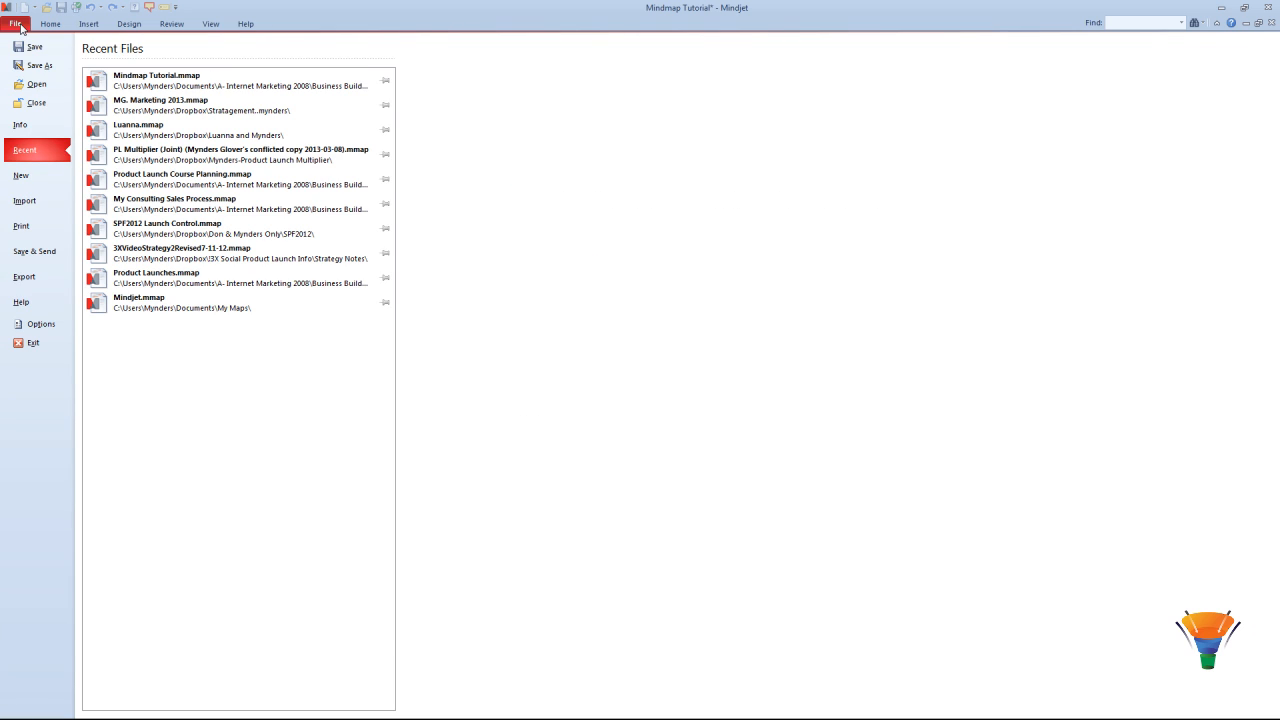
Step: Review the Import and Export options, then switch to the Mindmap Tutorial PowerPoint
{"action": "left_click", "coordinate": [27, 205]}
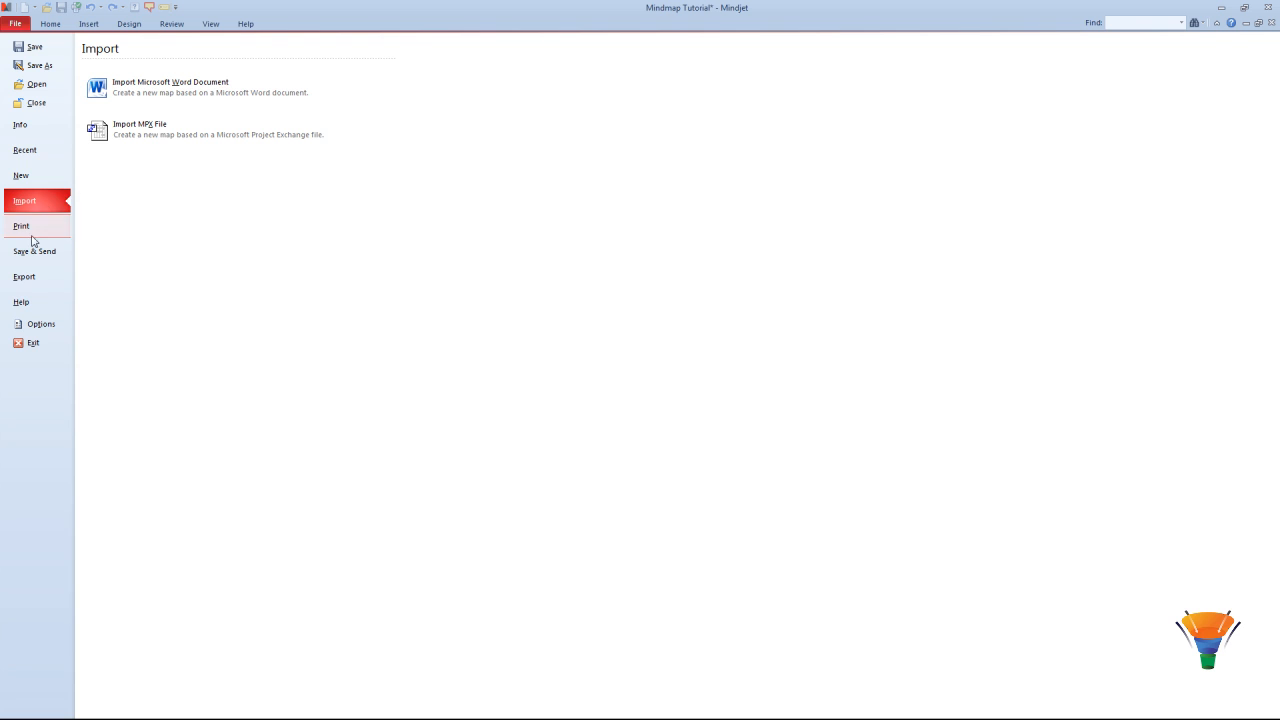
{"action": "left_click", "coordinate": [25, 281]}
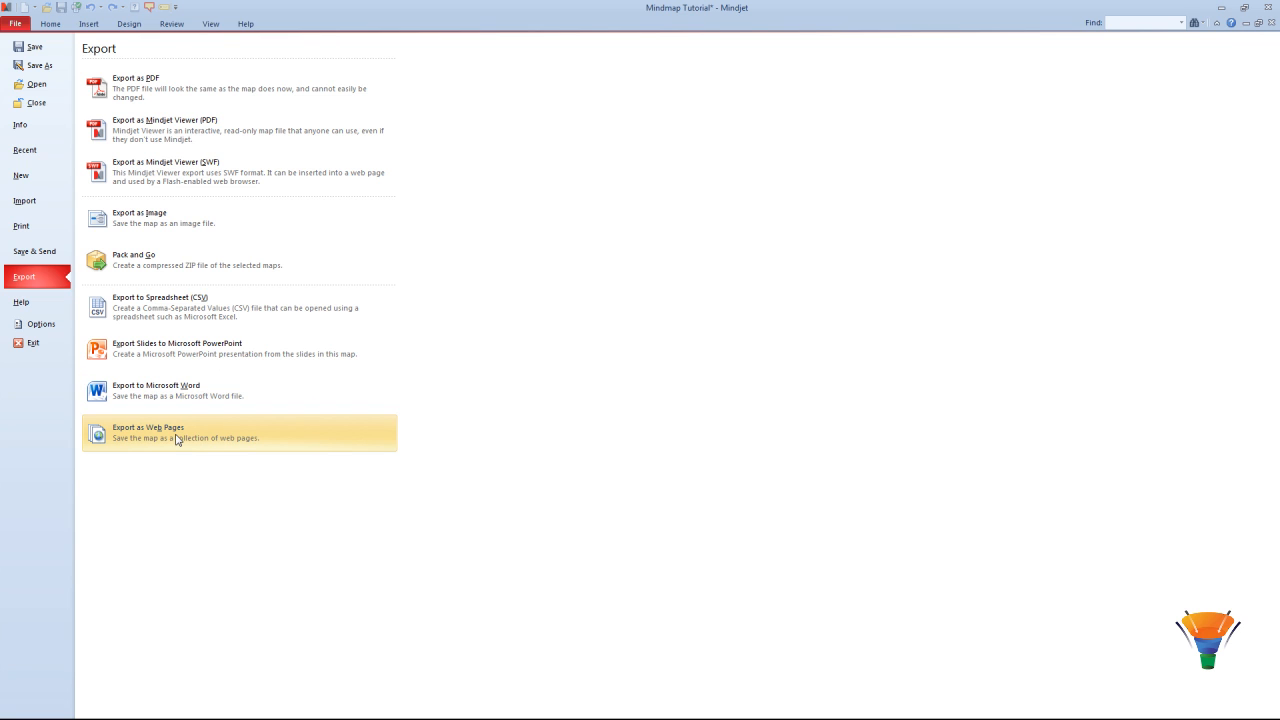
{"action": "key", "text": "alt+Tab"}
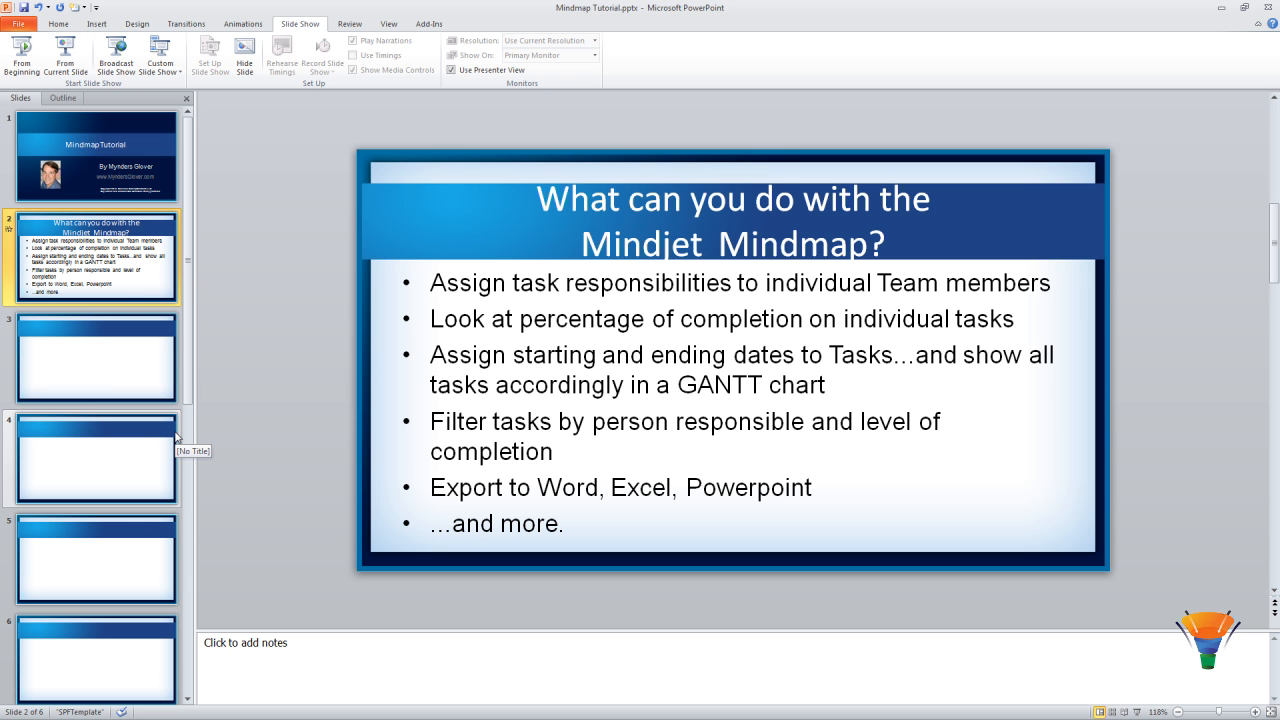